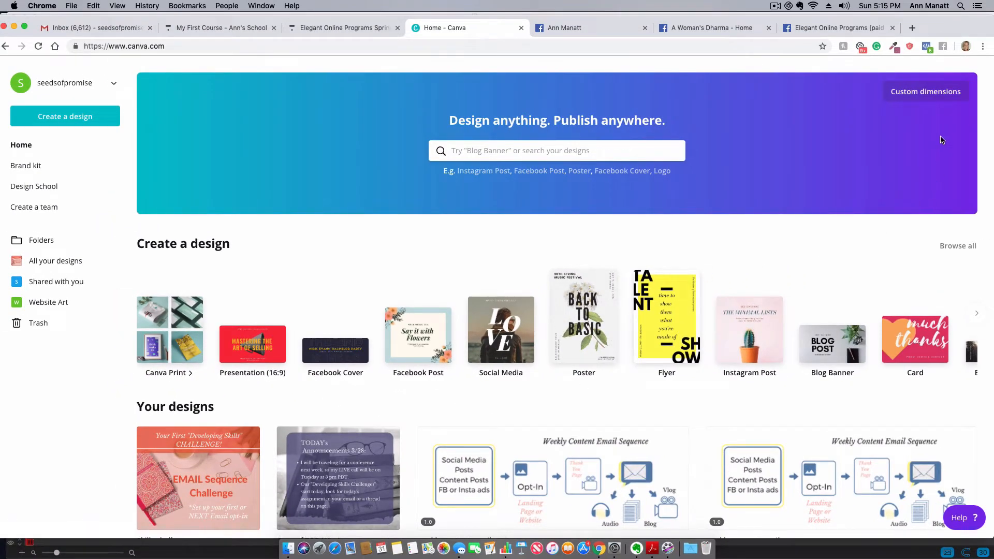
# - Open the custom dimensions settings for a new design and examine the available measurement units
pyautogui.click(931, 98)
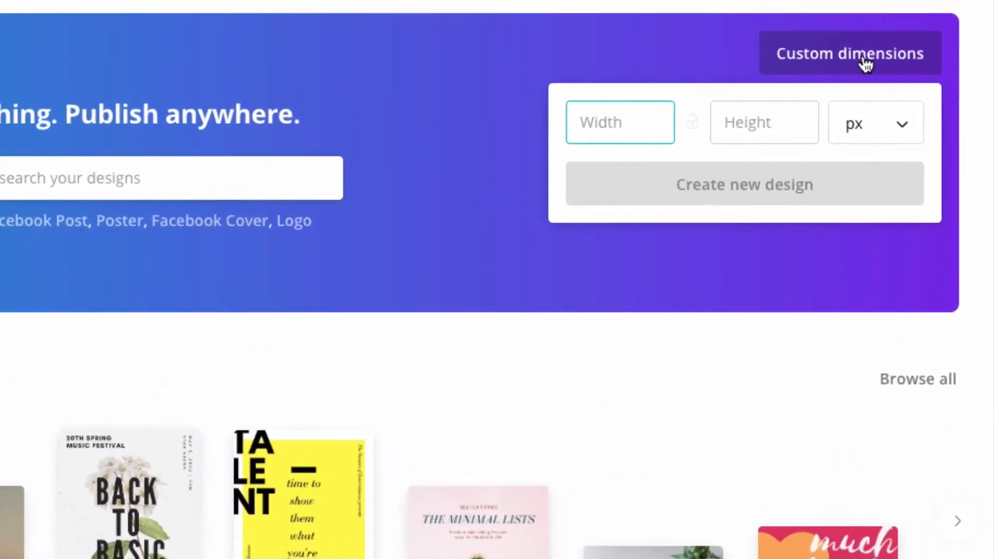
pyautogui.click(853, 133)
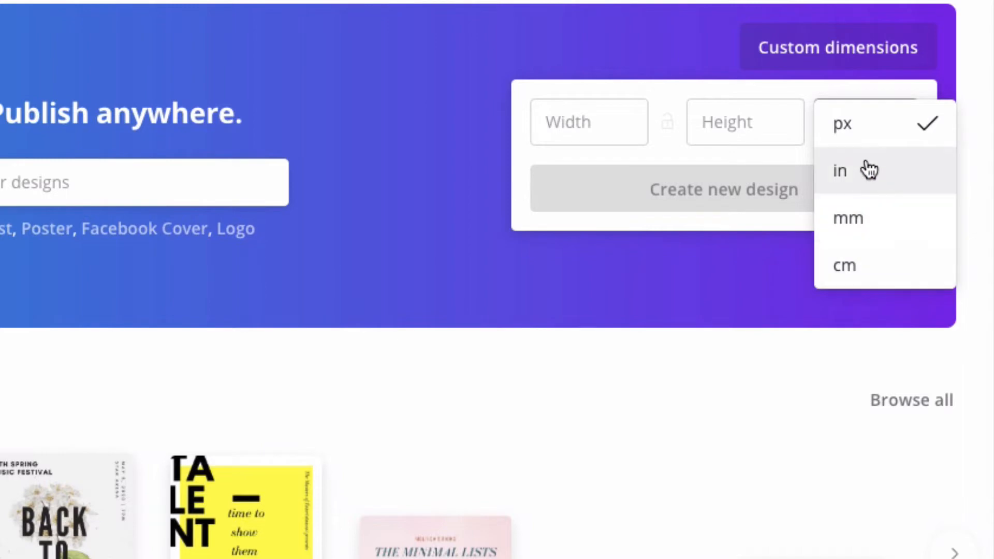
pyautogui.click(859, 125)
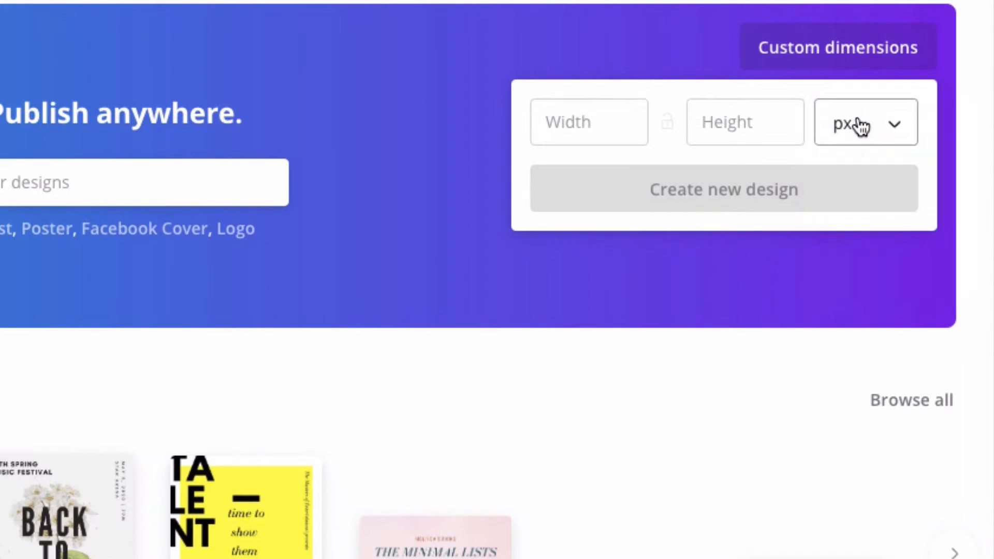
pyautogui.click(860, 126)
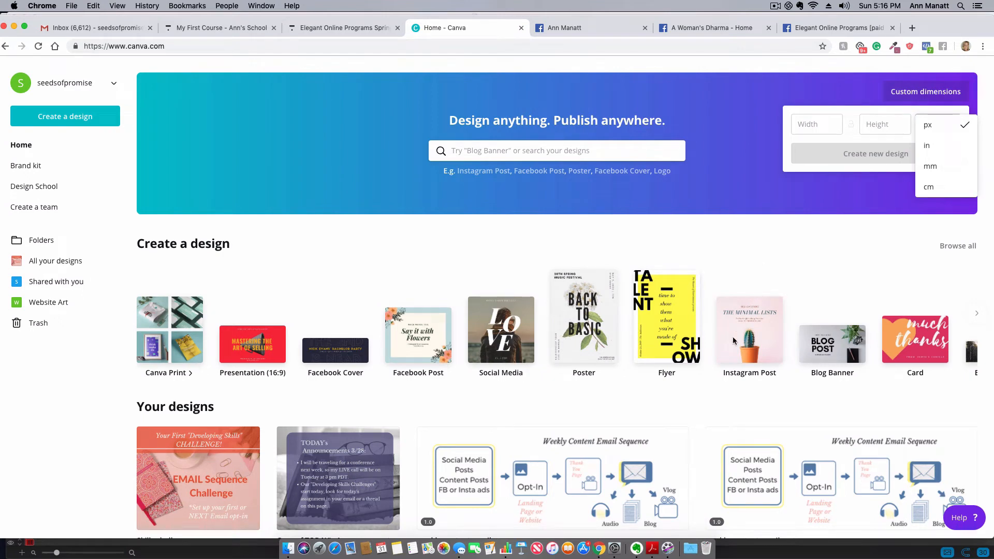
# - Browse the full catalogue of design types, check its custom dimensions option, and return to the home page
pyautogui.click(958, 247)
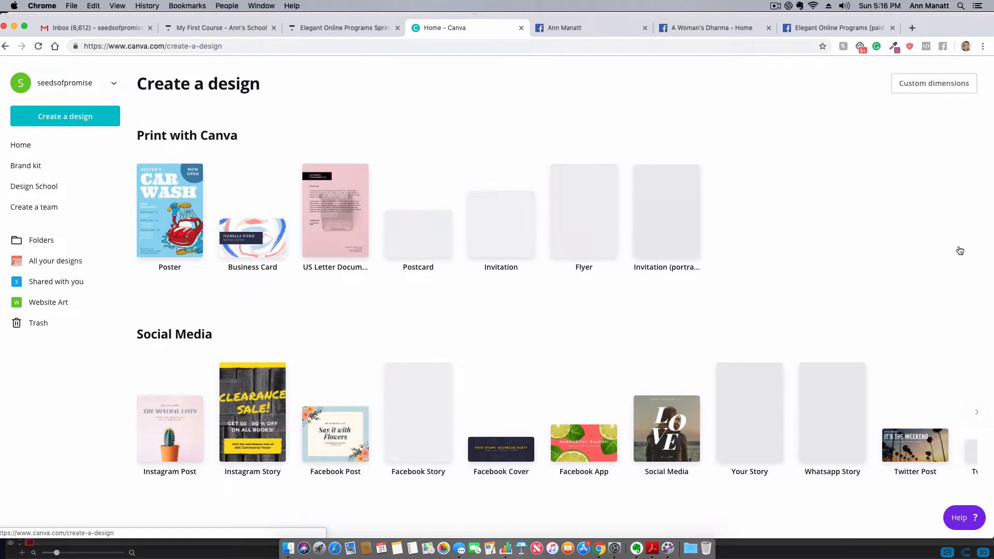
pyautogui.scroll(-5, 440, 303)
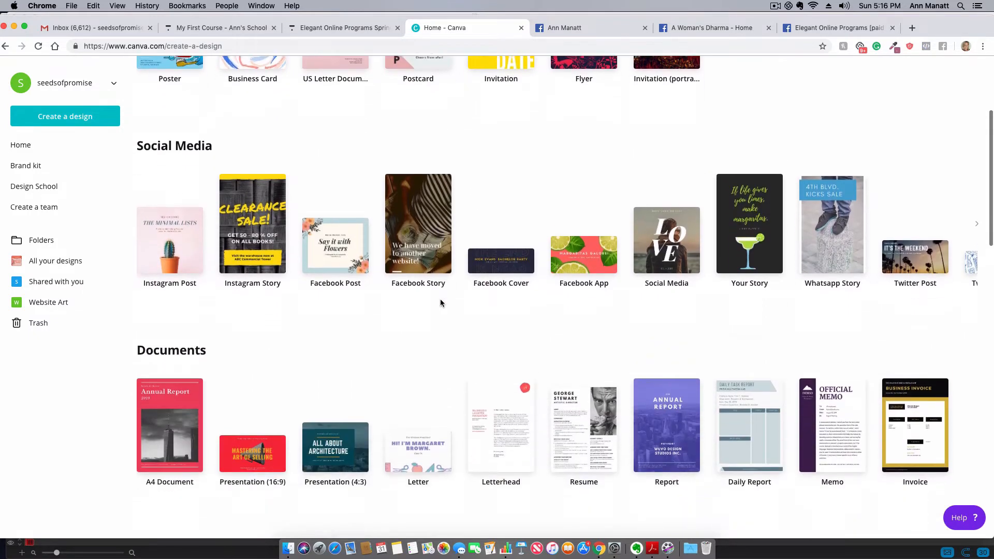
pyautogui.scroll(-3, 440, 299)
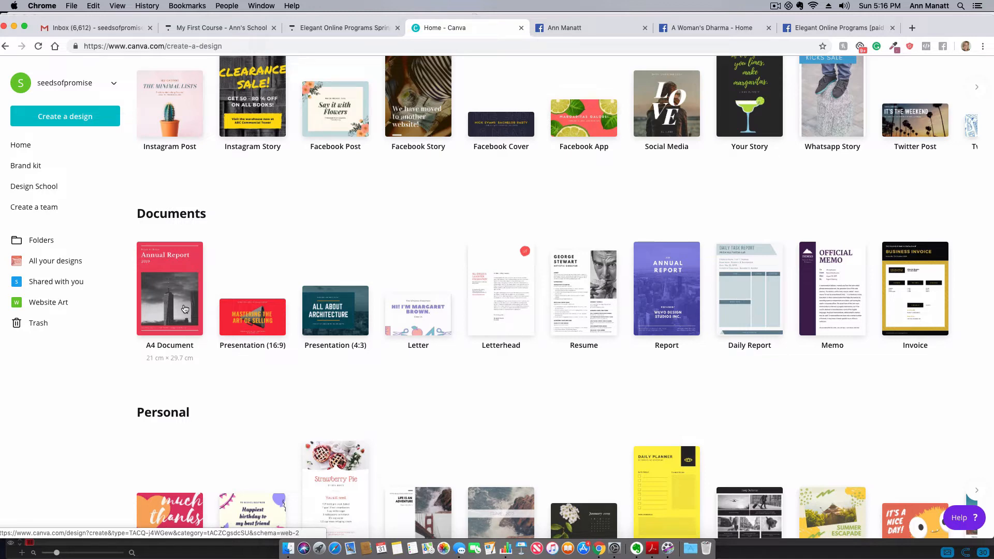
pyautogui.scroll(6, 536, 241)
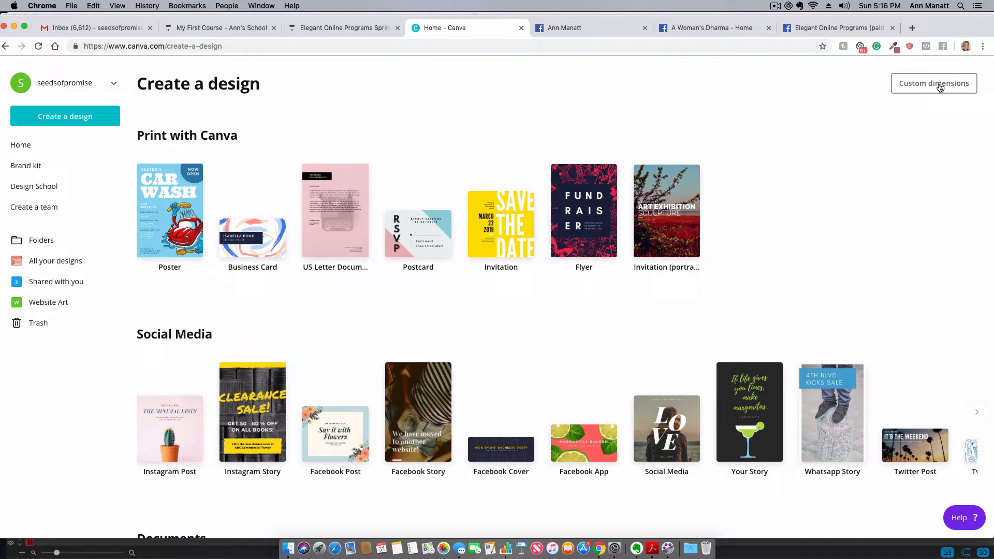
pyautogui.click(939, 85)
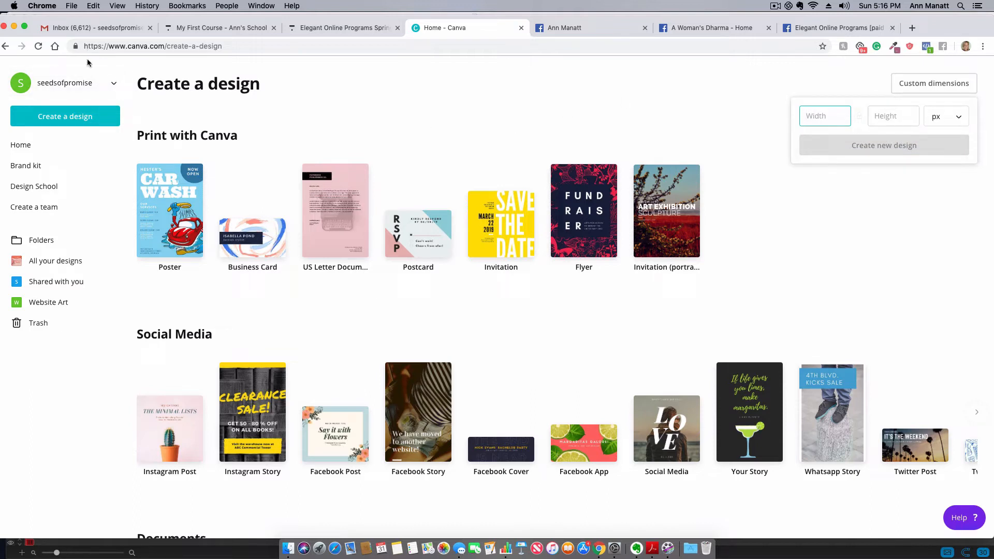
pyautogui.click(5, 46)
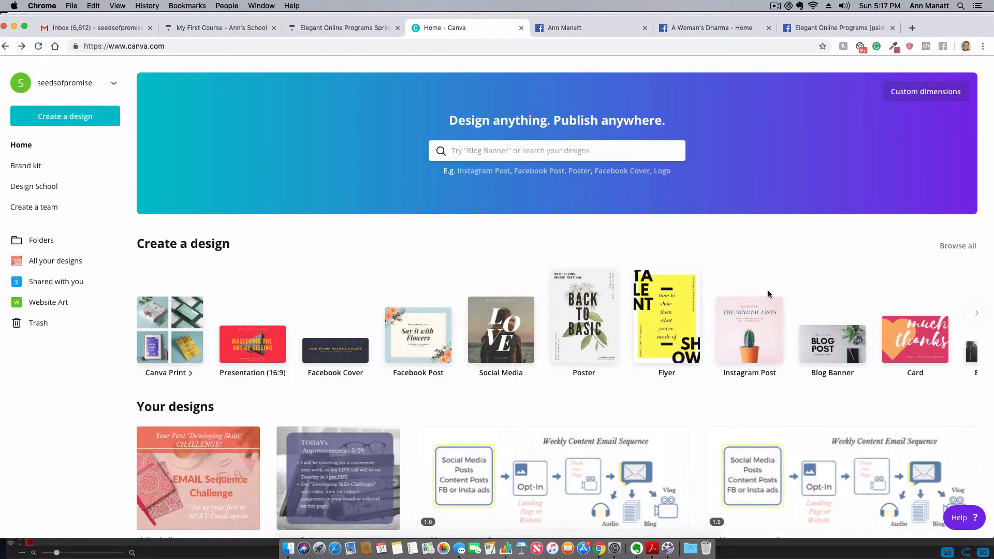
# - Create a Facebook Post from the "life is better at the beach" summer template and shift its lettering slightly to the right
pyautogui.click(411, 353)
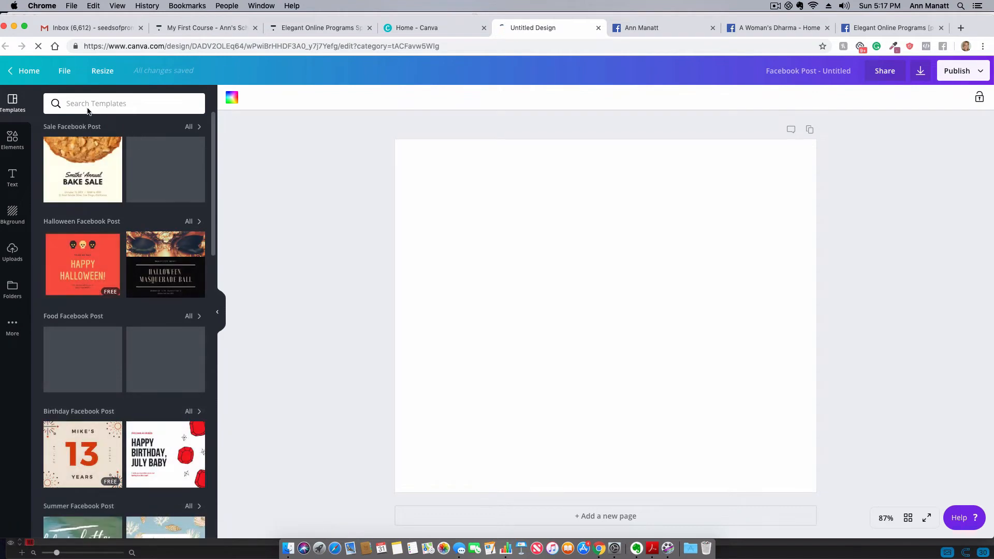
pyautogui.scroll(-6, 104, 270)
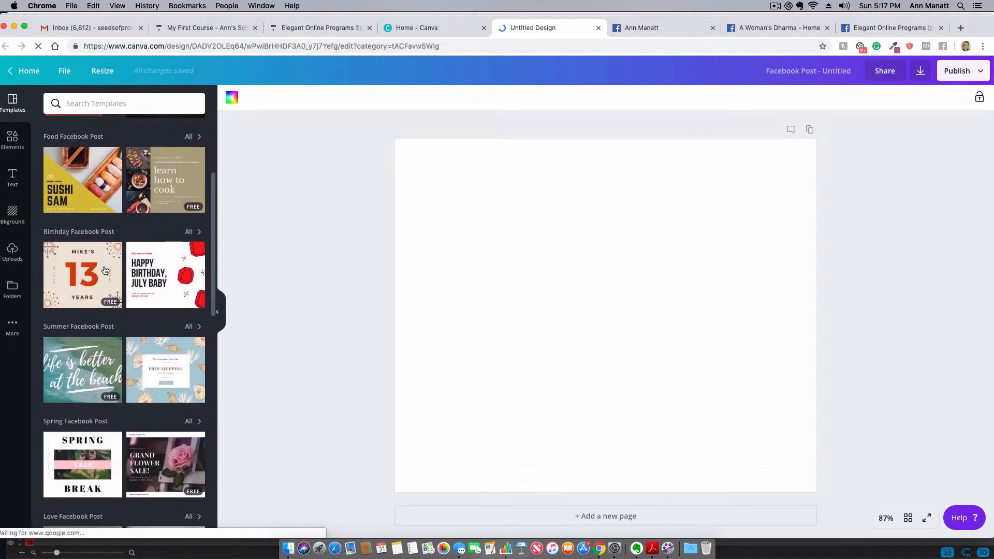
pyautogui.scroll(-2, 104, 270)
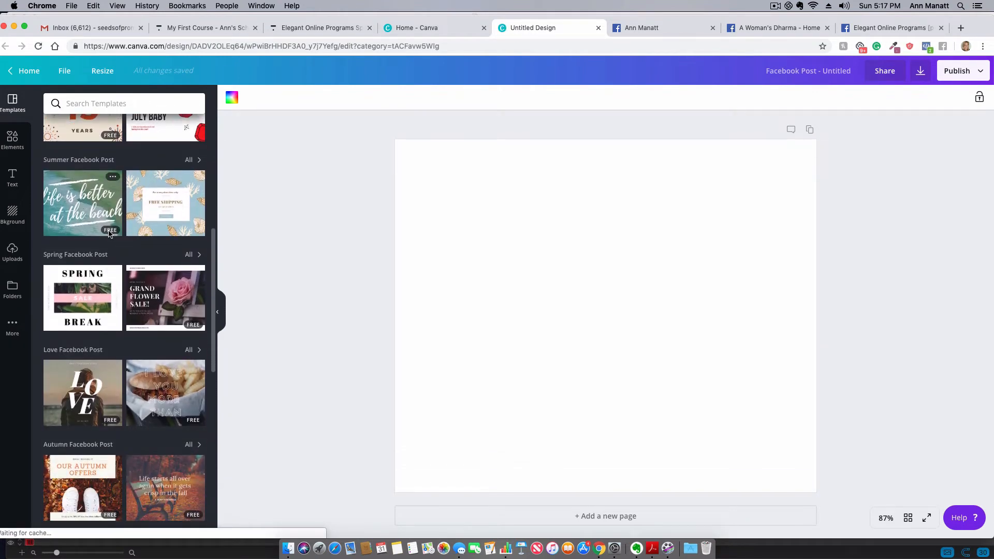
pyautogui.click(74, 202)
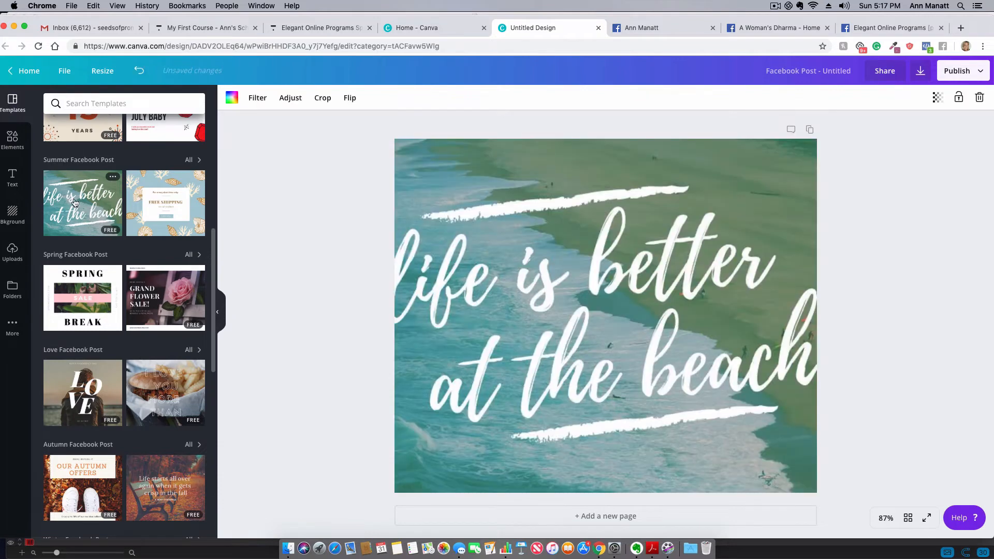
pyautogui.moveTo(542, 309)
pyautogui.mouseDown()
pyautogui.moveTo(414, 278)
pyautogui.moveTo(562, 295)
pyautogui.moveTo(458, 295)
pyautogui.moveTo(547, 317)
pyautogui.moveTo(515, 338)
pyautogui.moveTo(504, 429)
pyautogui.moveTo(533, 311)
pyautogui.moveTo(558, 308)
pyautogui.mouseUp()
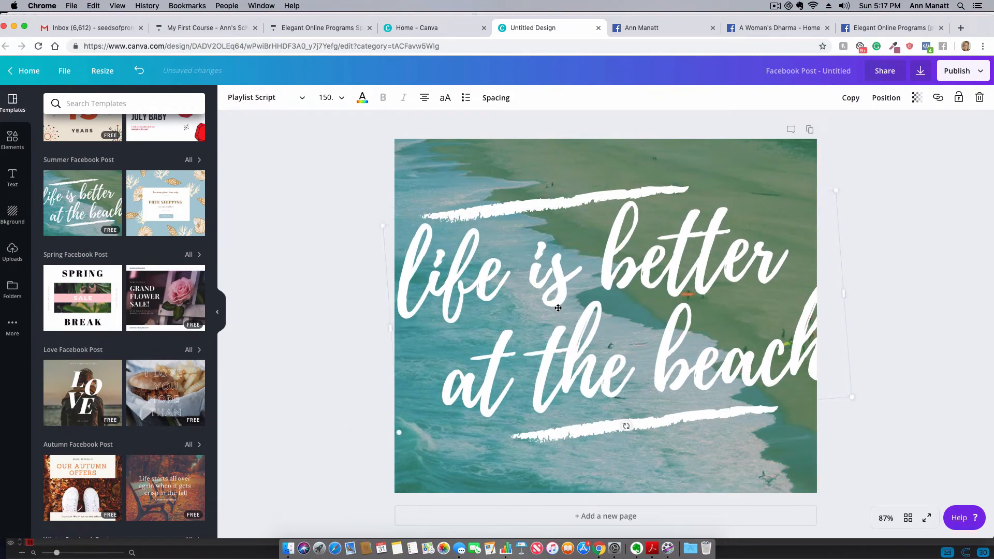
# - Add the uploaded three-circle Visability, Content and Going Deeper diagram to the page and shift it slightly up and left
pyautogui.scroll(-3, 127, 275)
pyautogui.scroll(-6, 124, 274)
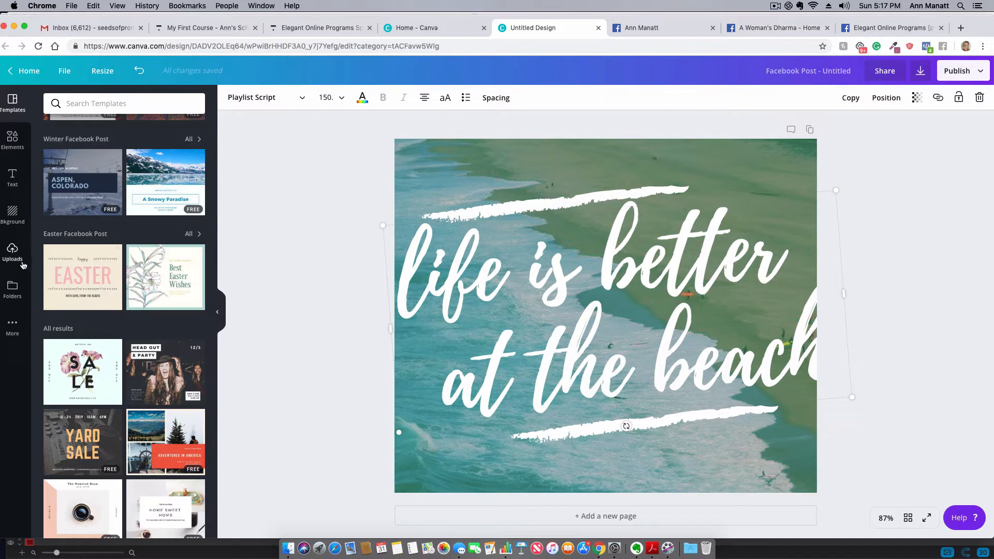
pyautogui.click(9, 252)
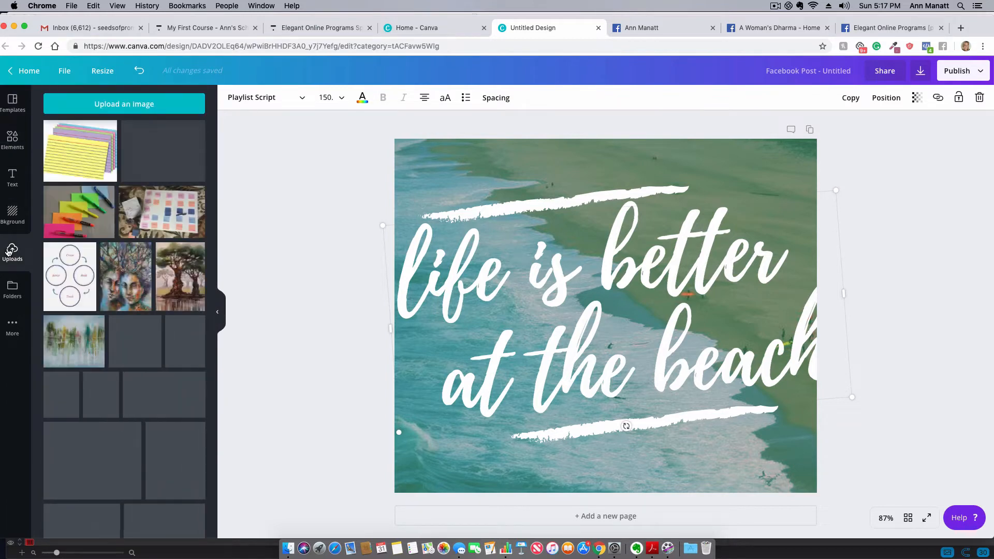
pyautogui.scroll(-2, 152, 326)
pyautogui.scroll(-10, 151, 326)
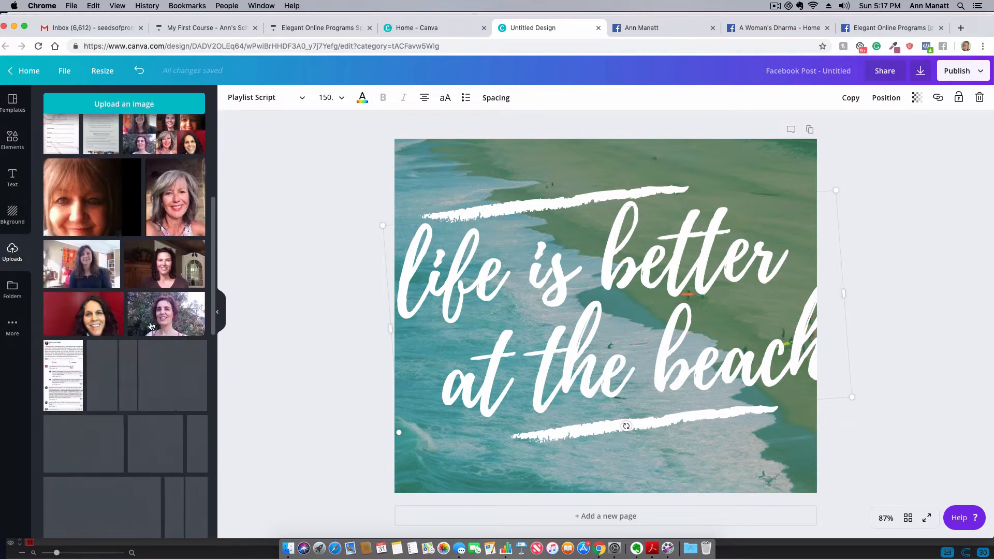
pyautogui.scroll(-4, 151, 325)
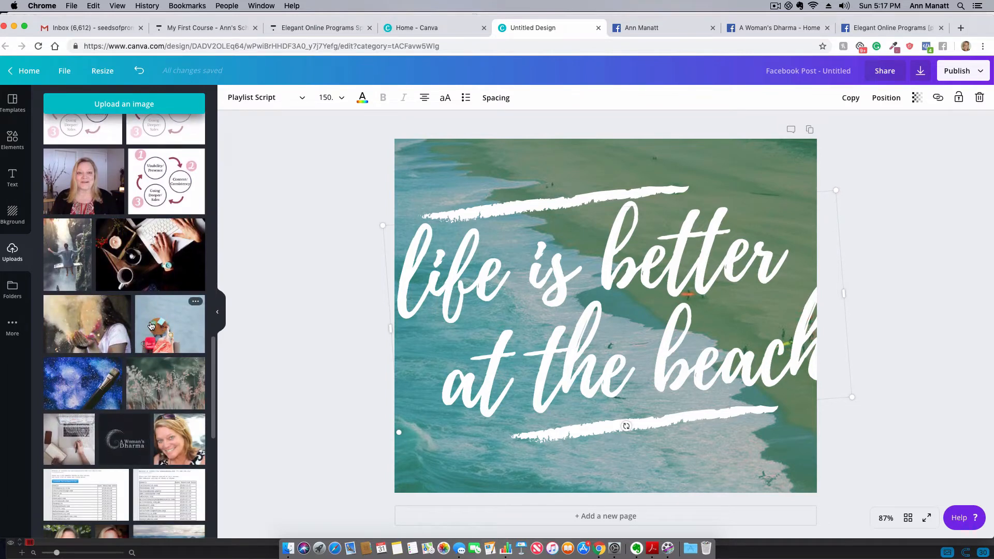
pyautogui.click(180, 197)
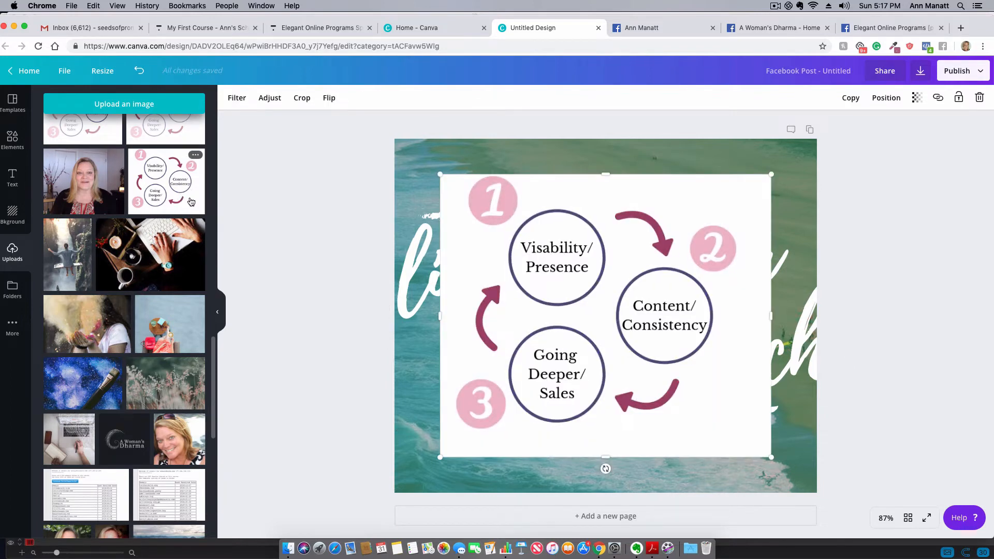
pyautogui.moveTo(574, 418)
pyautogui.mouseDown()
pyautogui.moveTo(475, 355)
pyautogui.moveTo(619, 466)
pyautogui.moveTo(564, 414)
pyautogui.mouseUp()
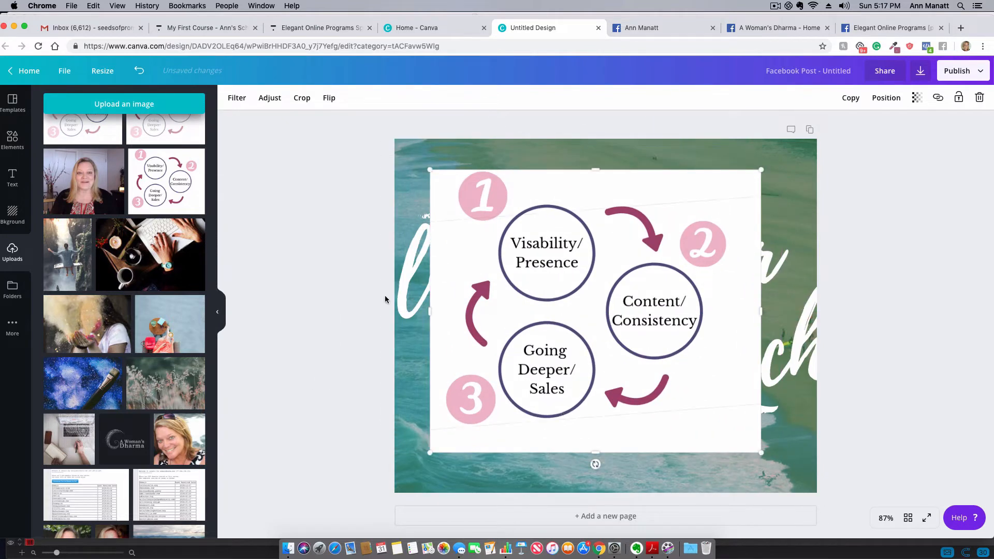
# - Add the uploaded purple lilac photo to the page and delete the three-circle diagram behind it
pyautogui.scroll(-15, 159, 247)
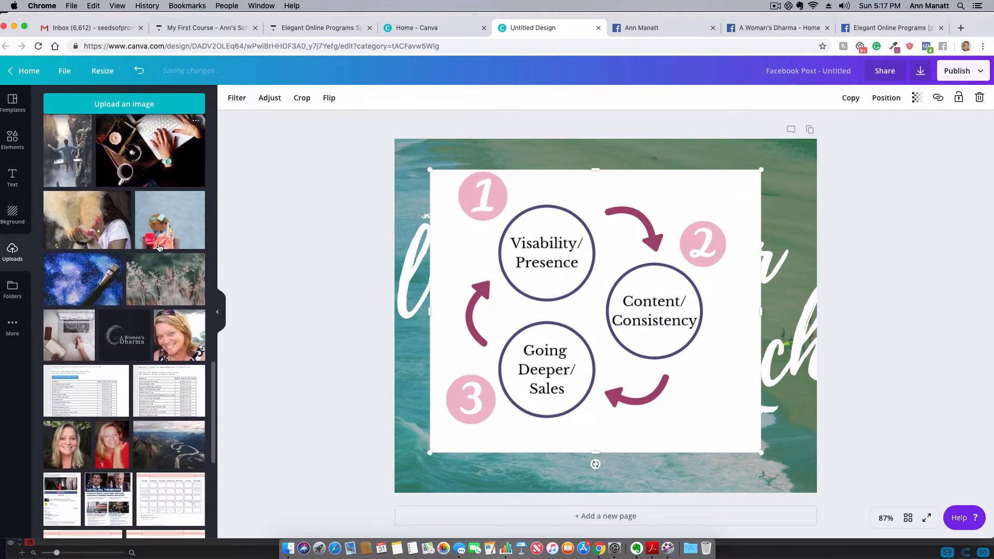
pyautogui.scroll(-10, 160, 248)
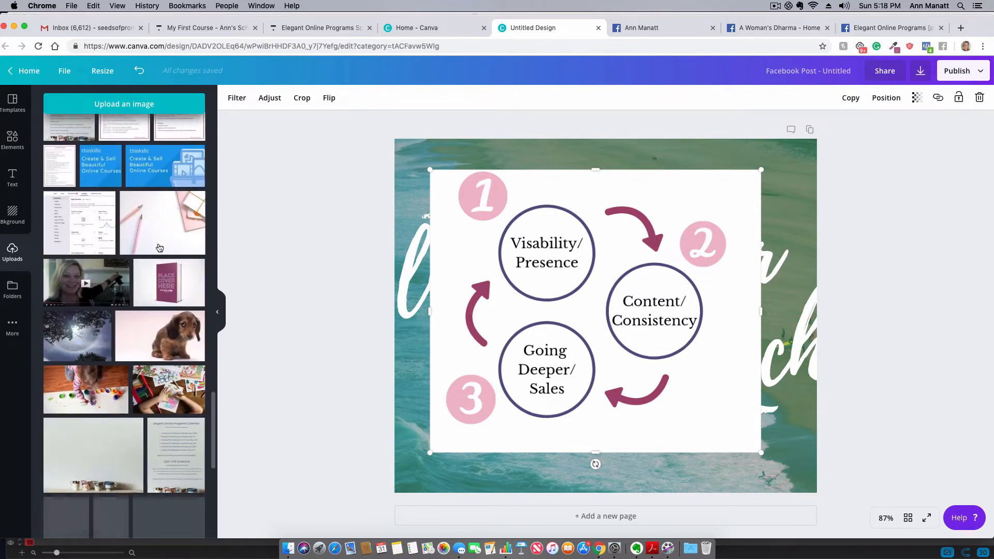
pyautogui.scroll(-10, 159, 248)
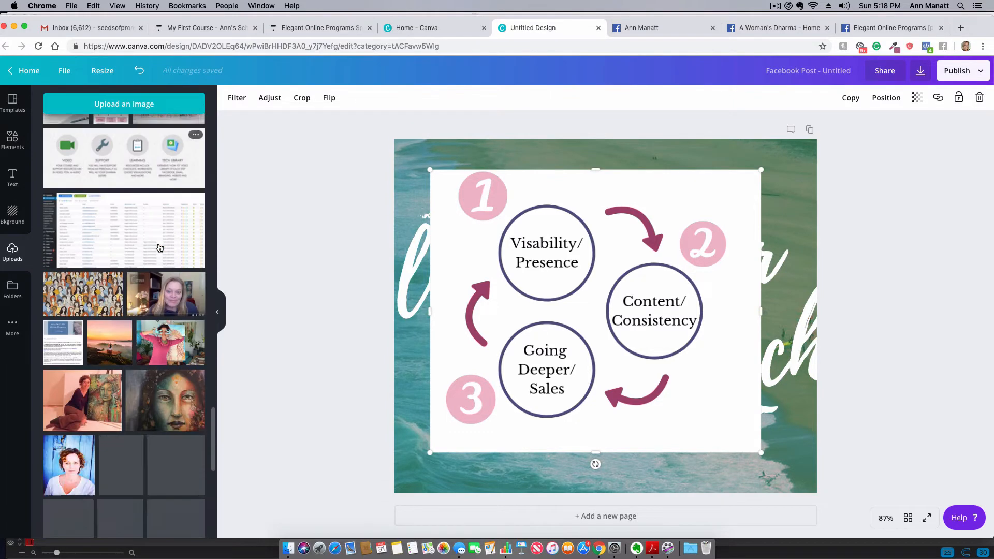
pyautogui.scroll(-10, 159, 248)
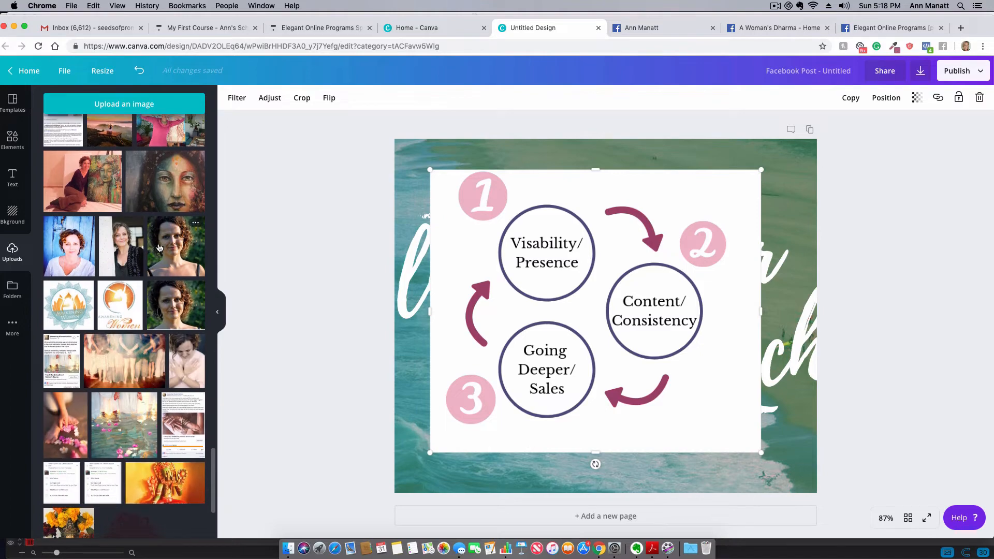
pyautogui.scroll(-10, 160, 247)
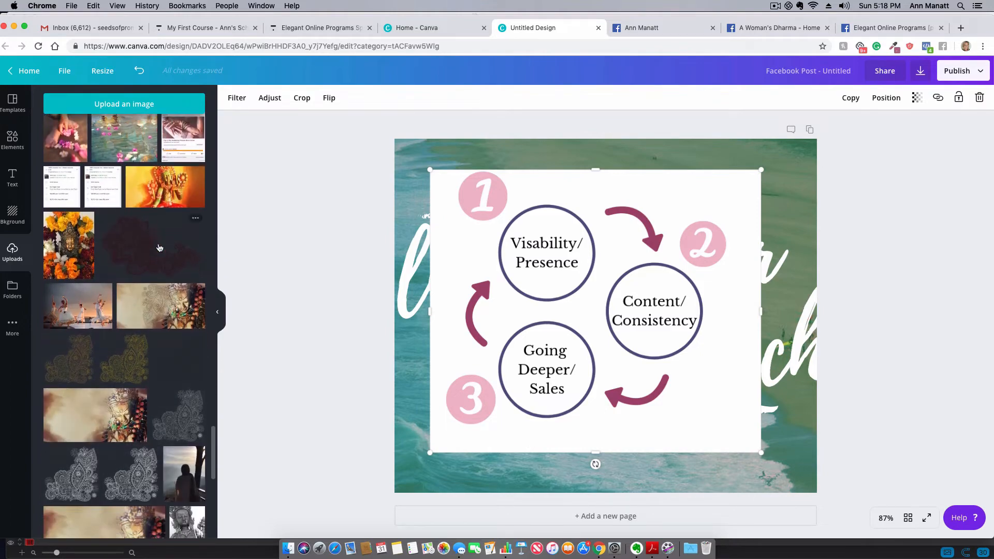
pyautogui.scroll(-10, 159, 247)
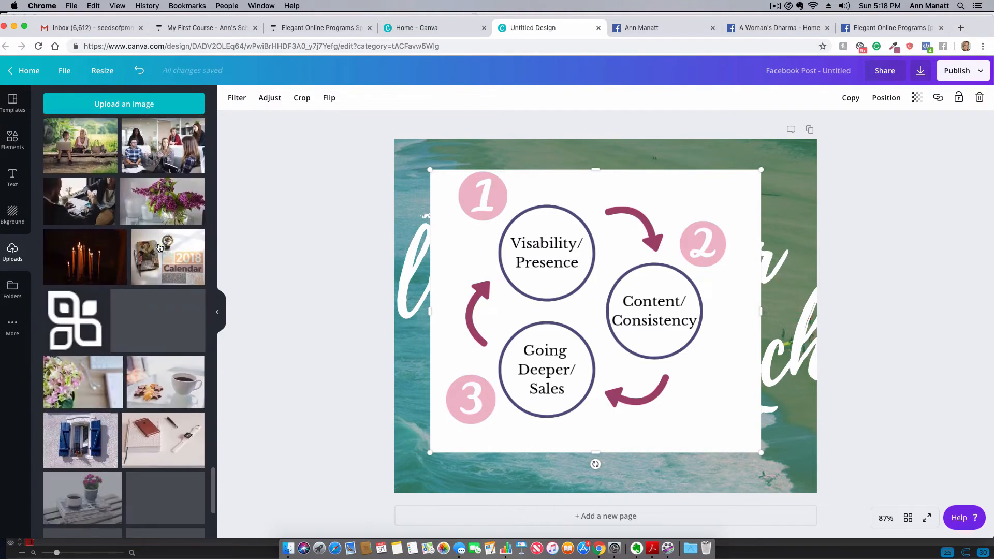
pyautogui.click(183, 152)
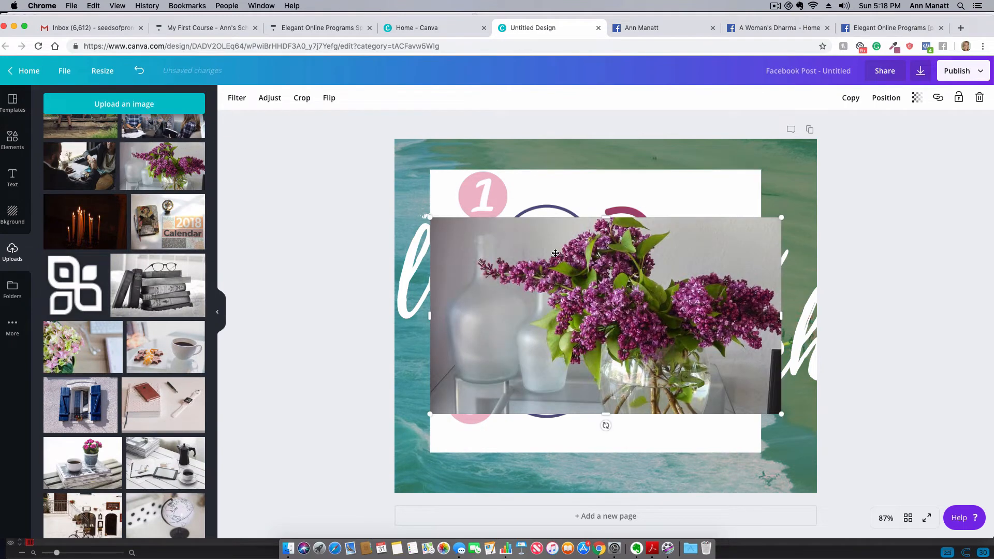
pyautogui.press('Delete')
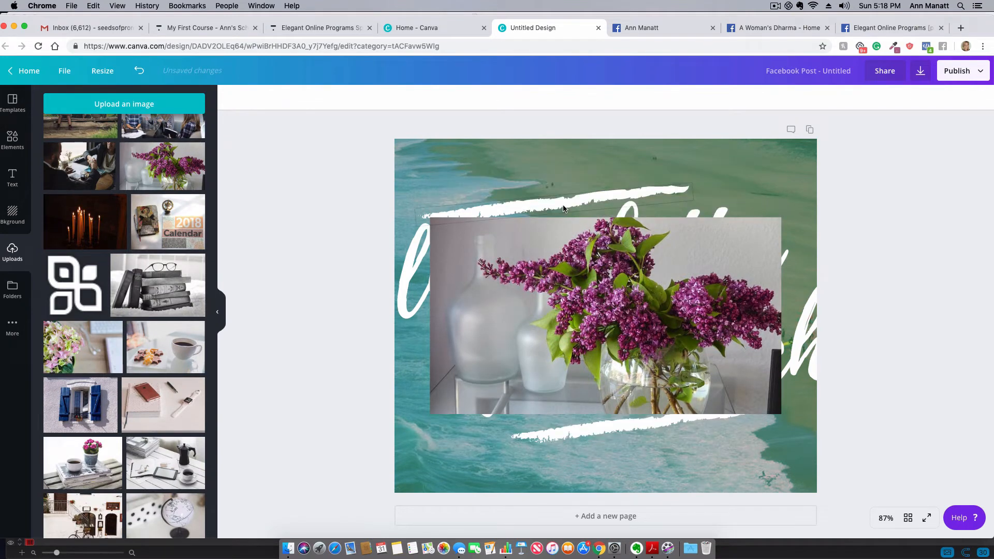
# - Align the lilac photo with the page's upper-left corner and enlarge it to cover the whole page
pyautogui.click(629, 322)
pyautogui.moveTo(628, 322); pyautogui.dragTo(593, 243)
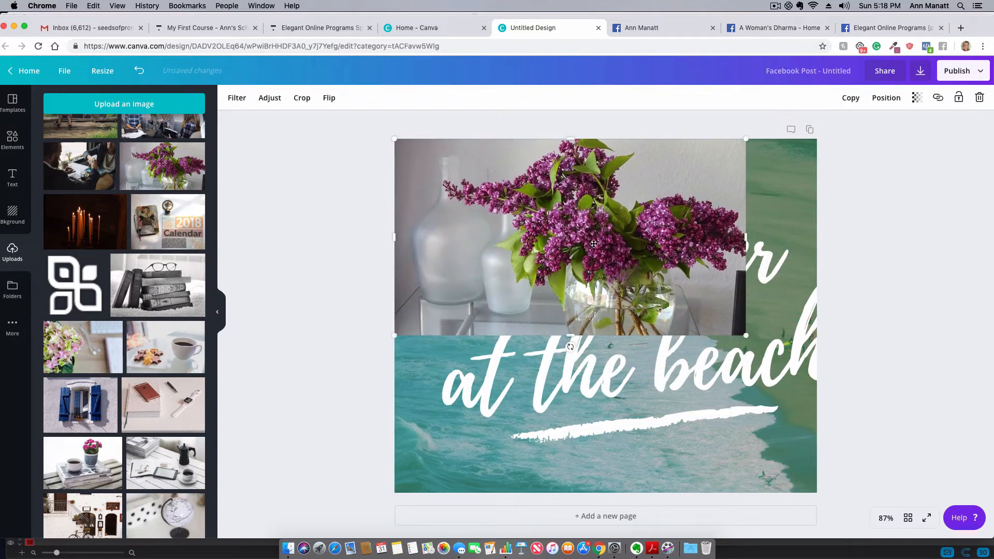
pyautogui.moveTo(747, 335); pyautogui.dragTo(984, 534)
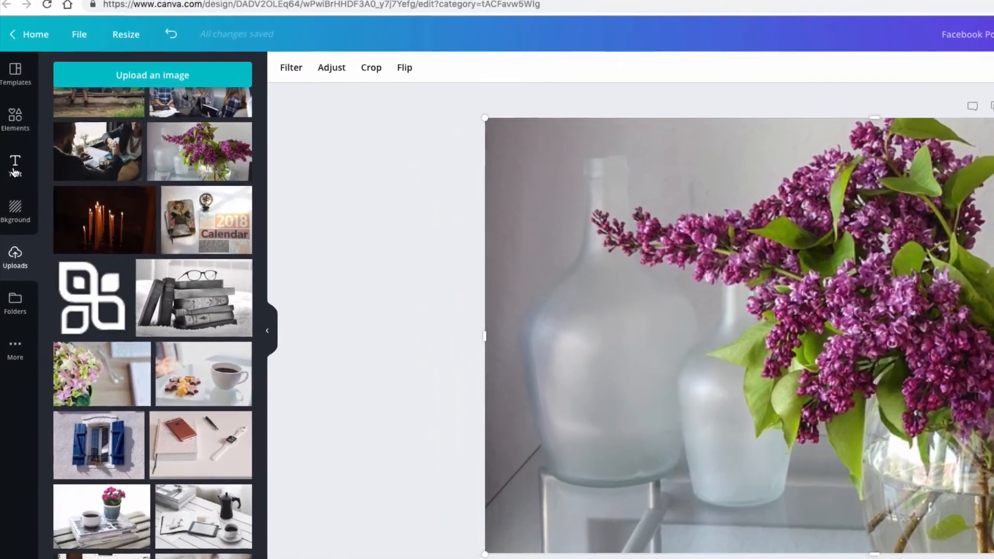
# - Add a subheading text box to the page
pyautogui.click(15, 167)
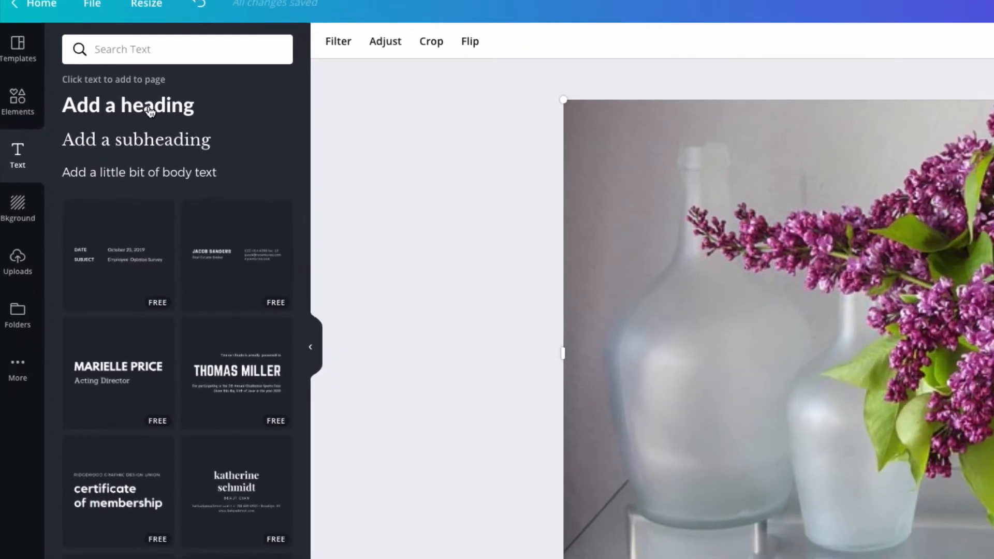
pyautogui.click(126, 162)
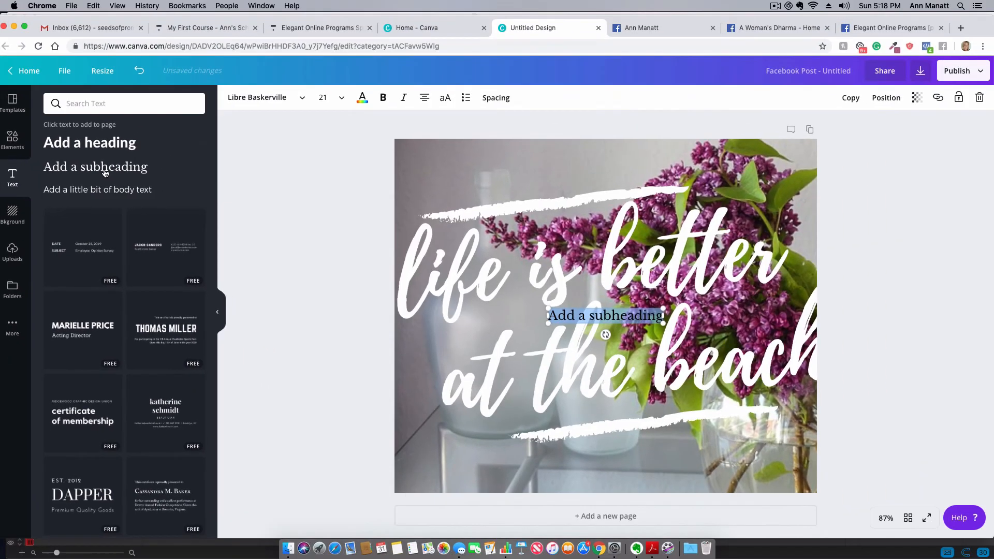
# - Delete both white brush strokes, the "life is better at the beach" text and the placeholder subheading, leaving only the lilac photo
pyautogui.click(544, 206)
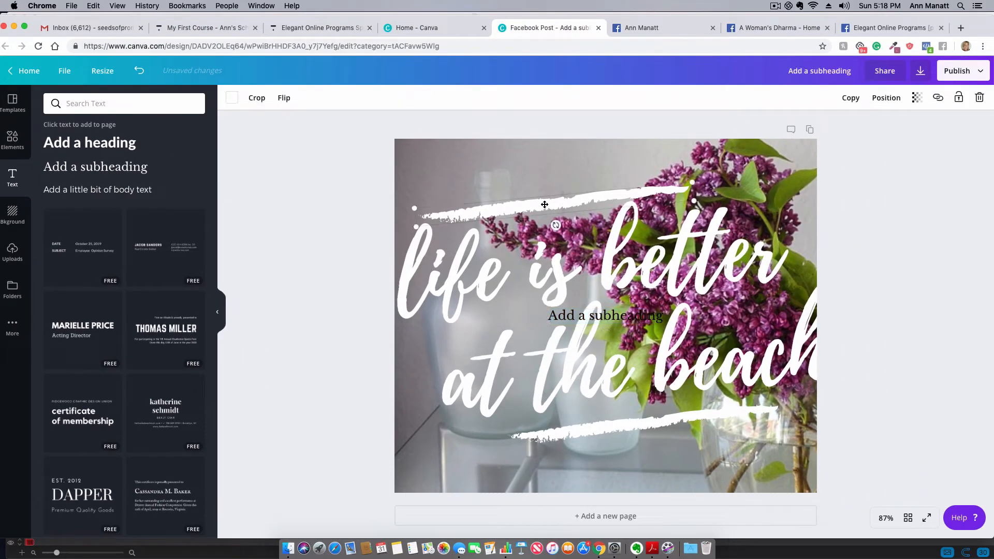
pyautogui.press('Delete')
pyautogui.click(554, 244)
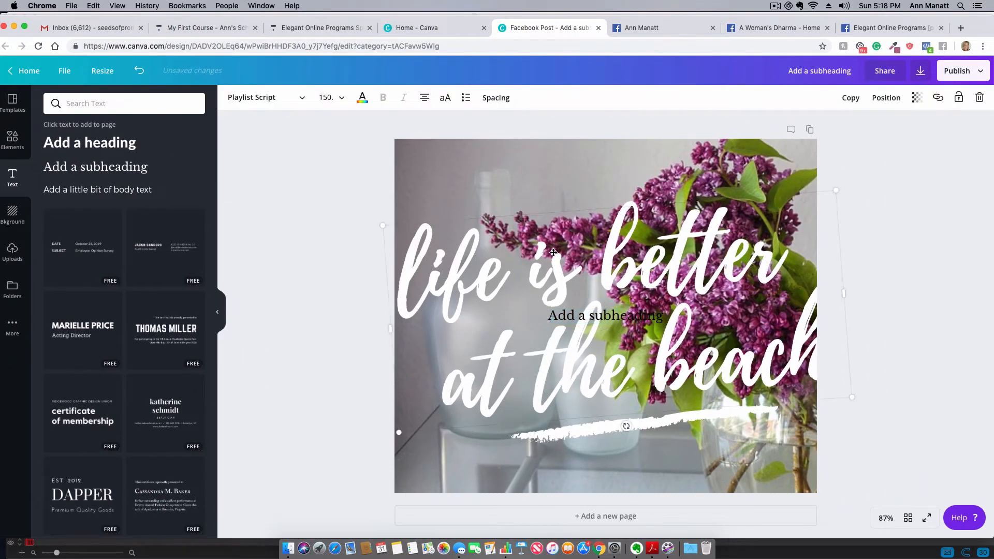
pyautogui.click(546, 252)
pyautogui.press('Delete')
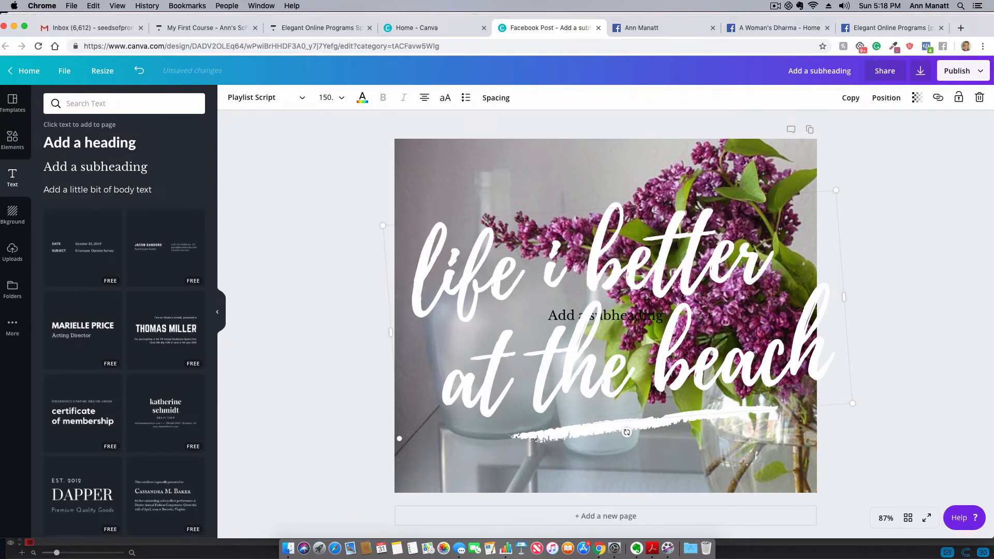
pyautogui.moveTo(506, 197)
pyautogui.mouseDown()
pyautogui.moveTo(512, 313)
pyautogui.moveTo(684, 443)
pyautogui.mouseUp()
pyautogui.press('Delete')
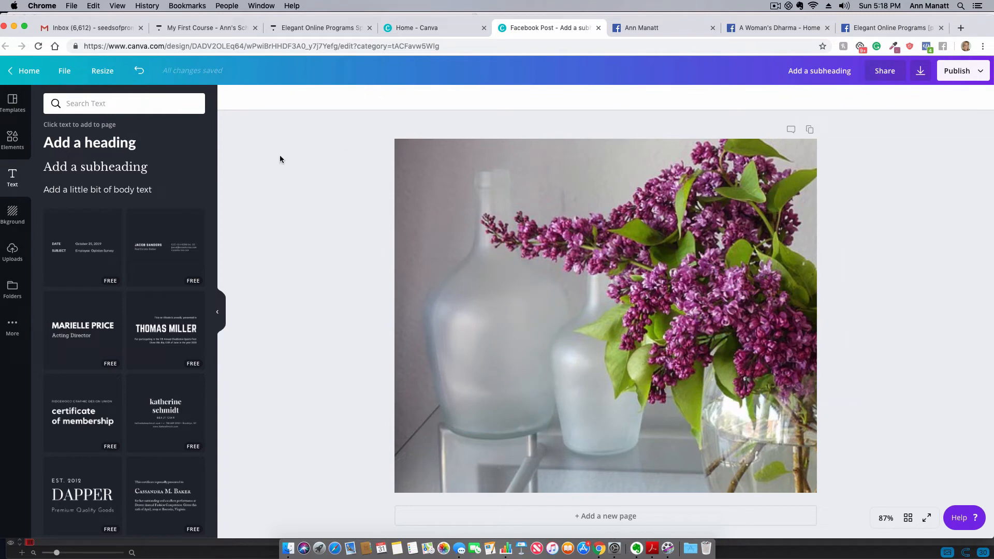
# - Add a new subheading text box reading "My First Little Course"
pyautogui.click(63, 171)
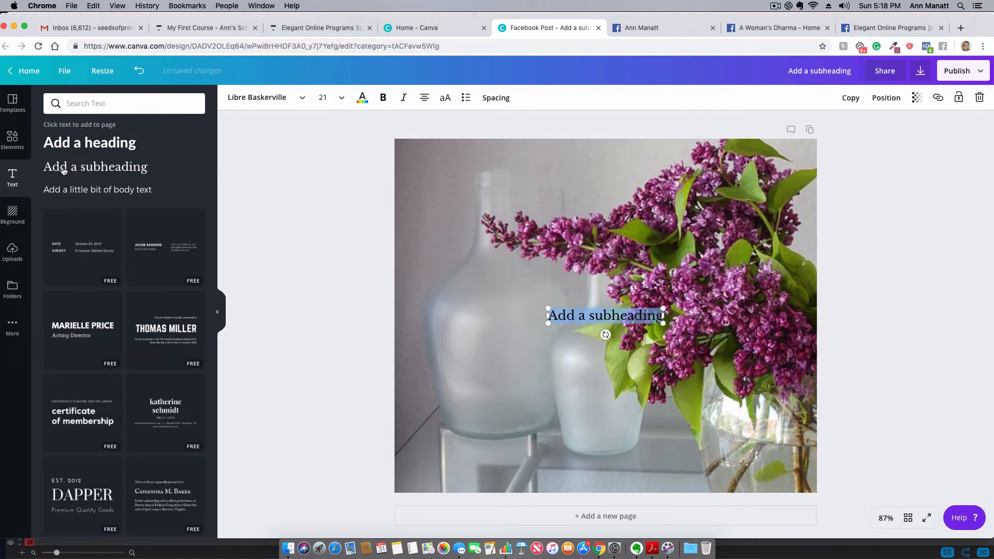
pyautogui.write('M')
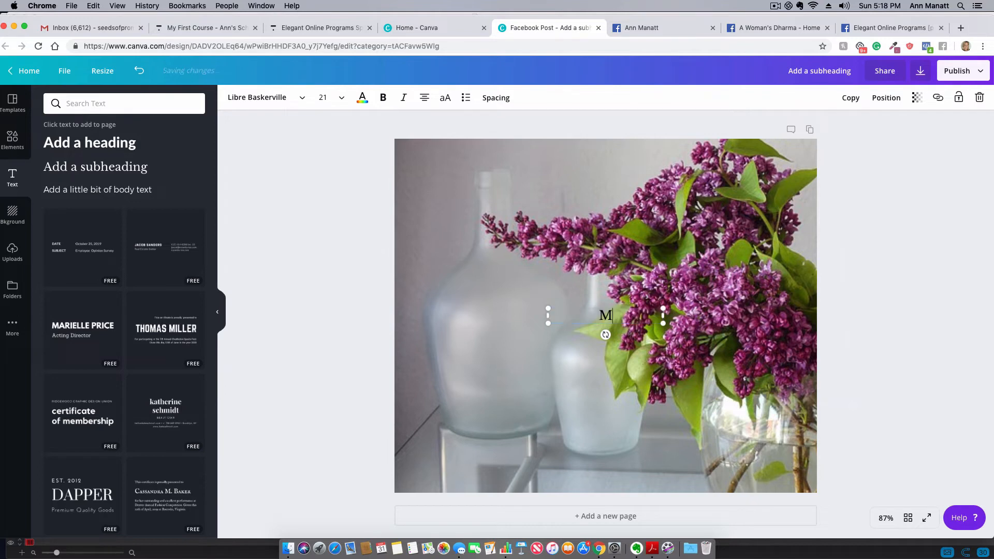
pyautogui.write('y First Little Course')
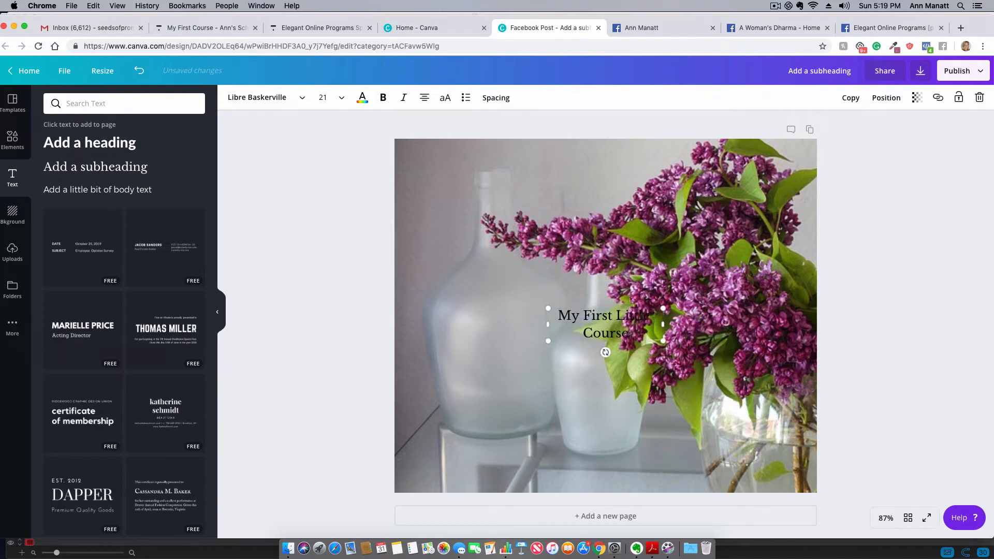
# - Set the subheading's font size to 56 and widen its text box so "My First" fits on one line
pyautogui.click(323, 98)
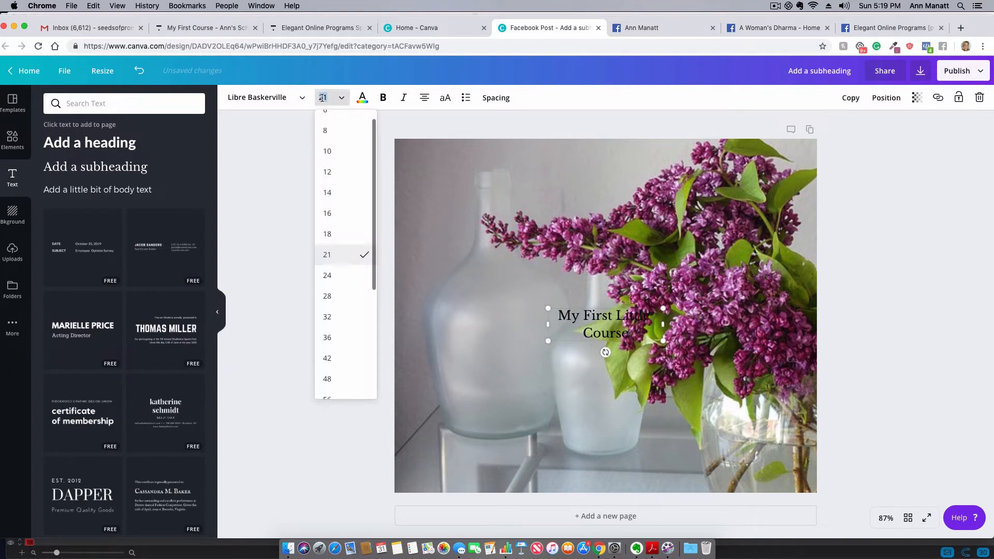
pyautogui.click(332, 318)
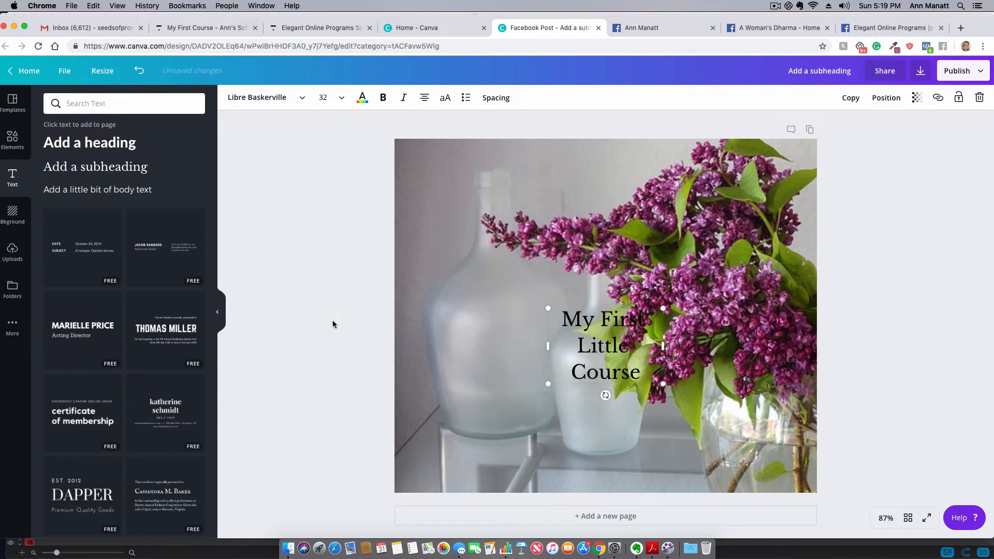
pyautogui.click(331, 98)
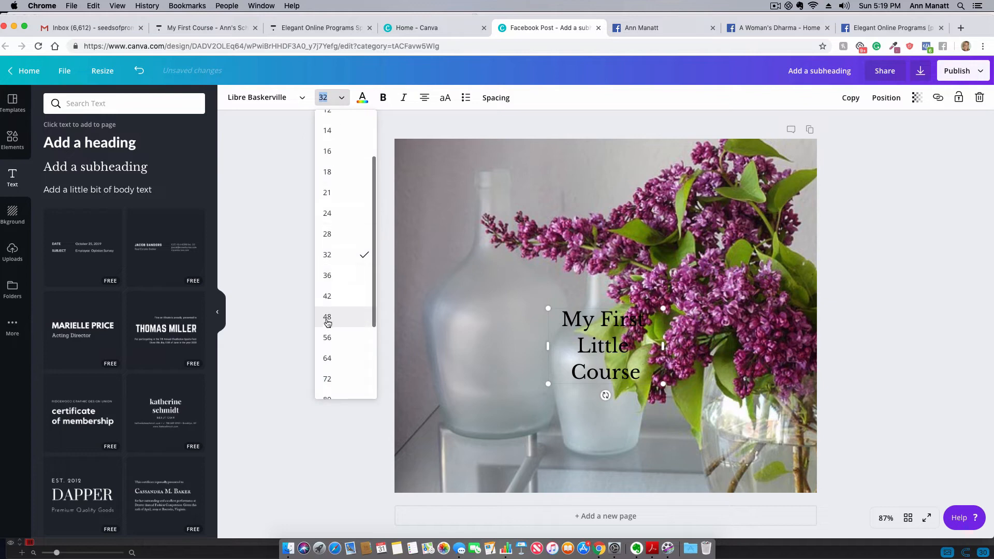
pyautogui.click(333, 338)
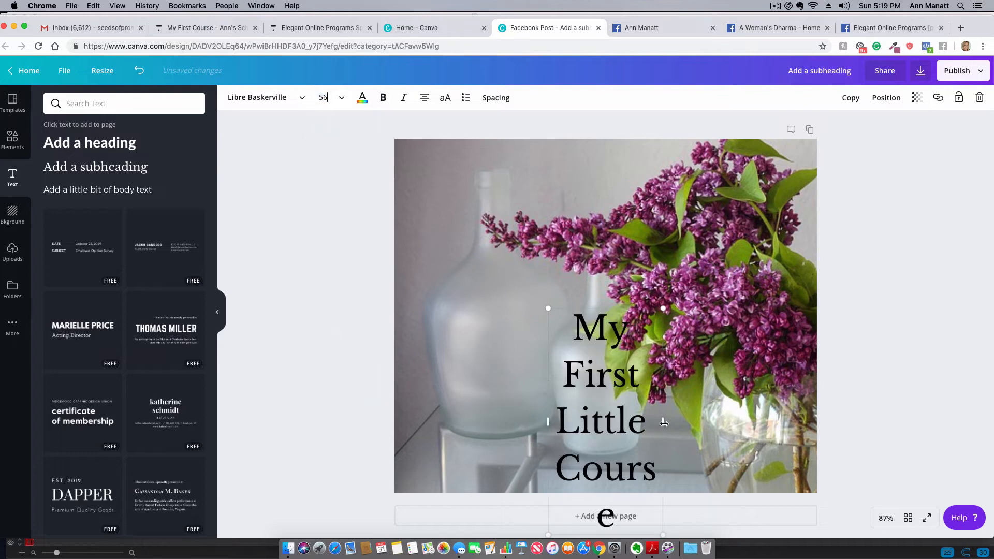
pyautogui.moveTo(664, 424); pyautogui.dragTo(762, 420)
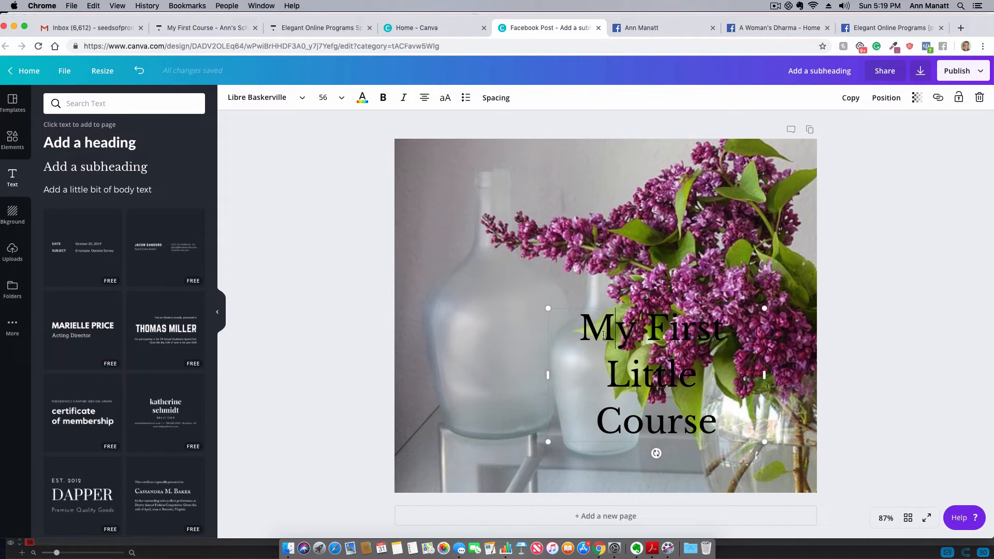
# - Move the "My First Little Course" text left and slightly up, over the glass vases, and deselect it
pyautogui.moveTo(603, 334); pyautogui.dragTo(537, 332)
pyautogui.click(481, 347)
pyautogui.moveTo(606, 416); pyautogui.dragTo(461, 392)
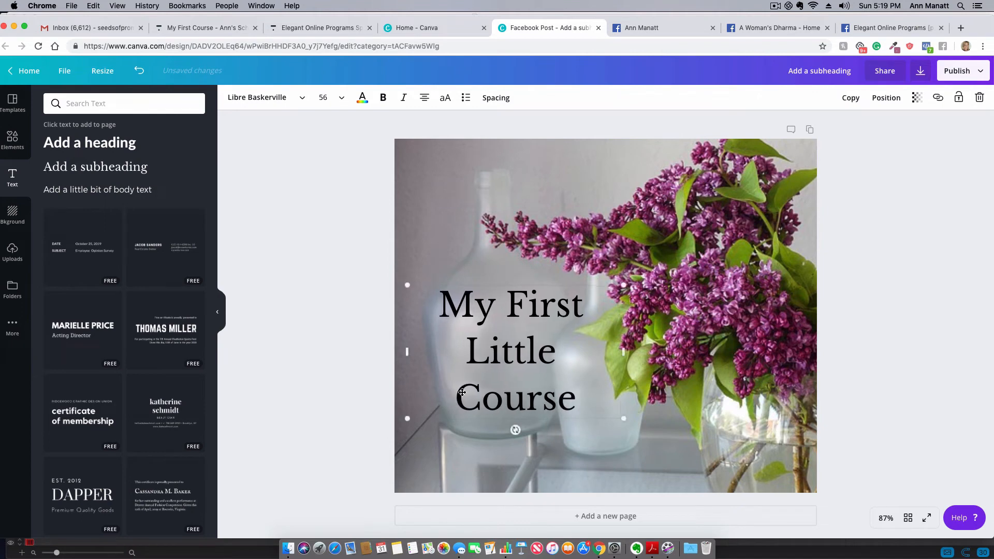
pyautogui.click(313, 232)
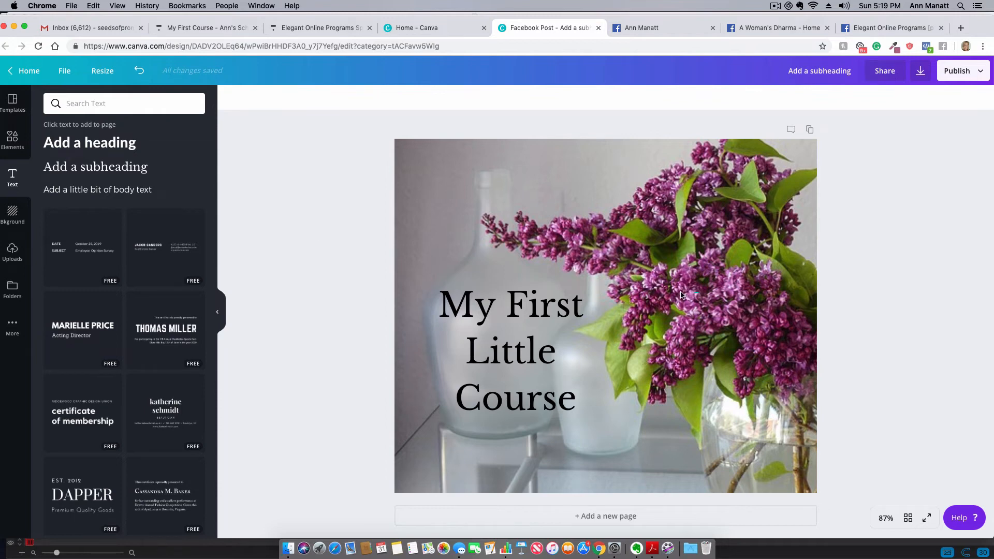
# - Shift the lilac photo left within its crop to centre the bouquet, and nudge the text slightly up and right
pyautogui.click(590, 290)
pyautogui.click(617, 223)
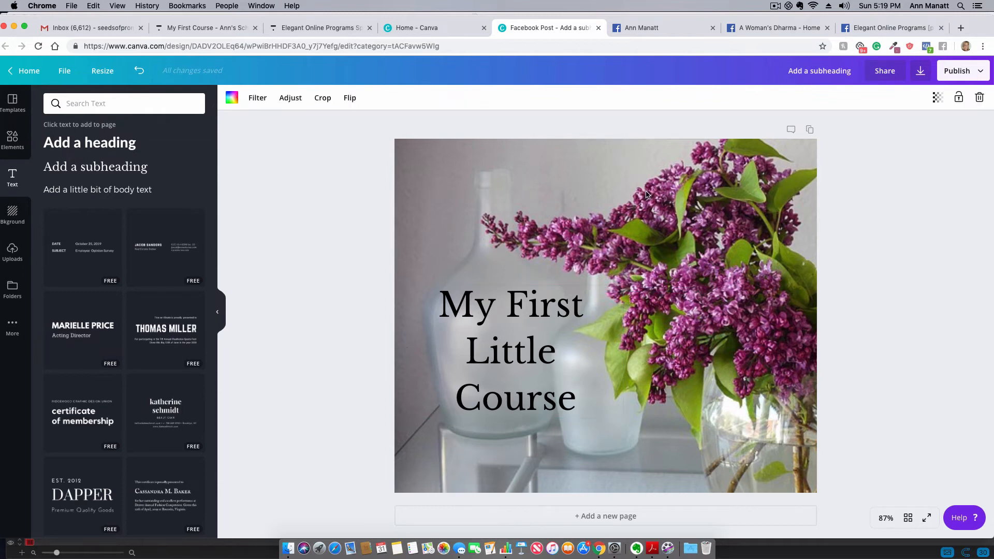
pyautogui.doubleClick(552, 190)
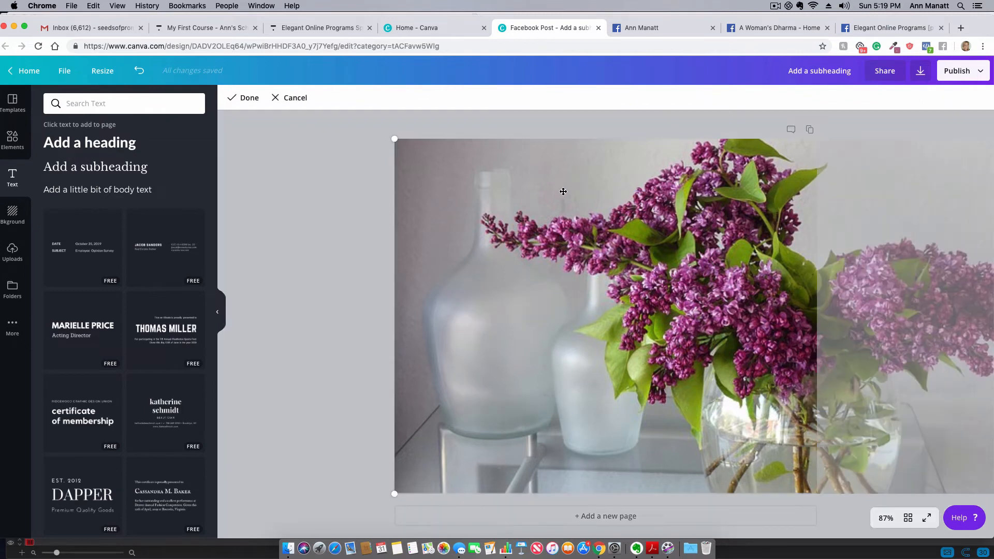
pyautogui.moveTo(563, 192); pyautogui.dragTo(388, 178)
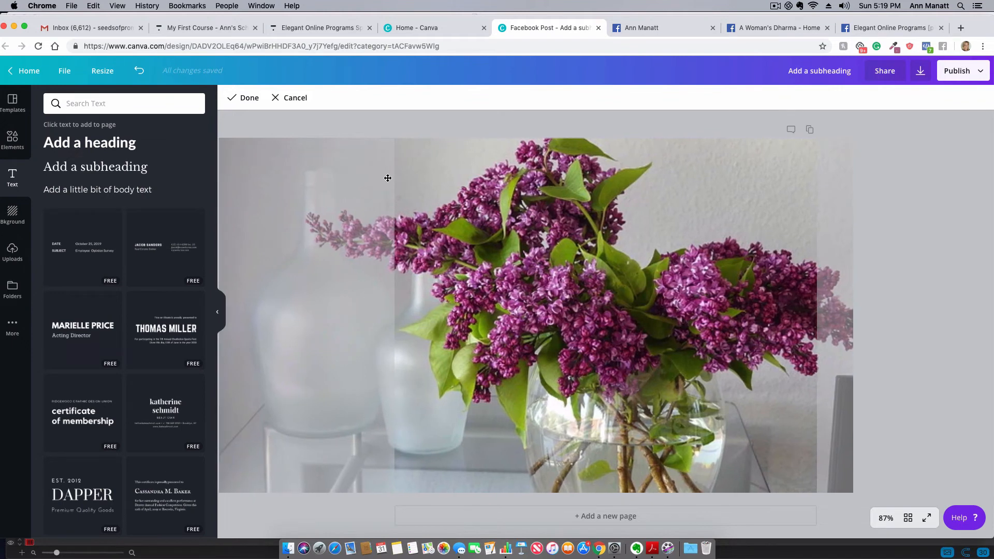
pyautogui.click(486, 127)
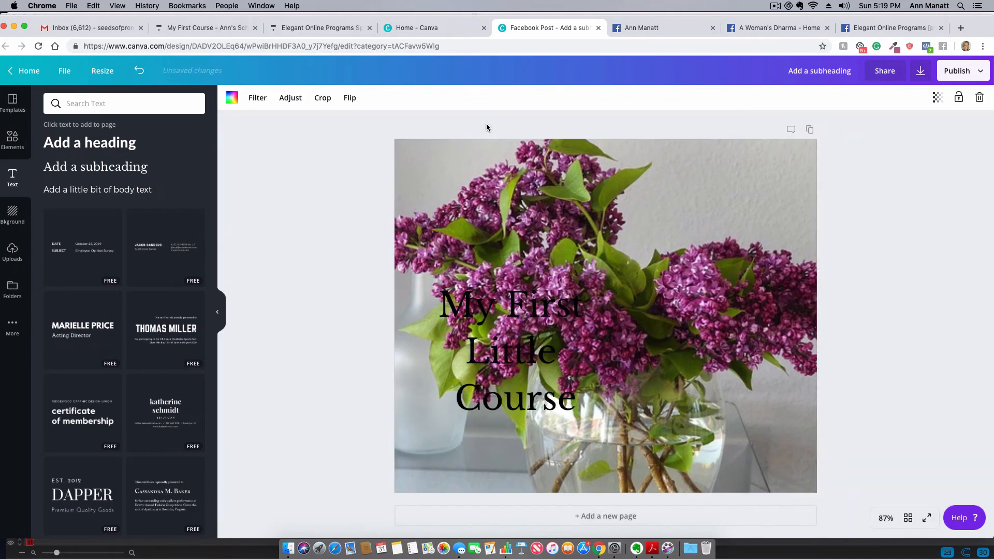
pyautogui.moveTo(526, 299); pyautogui.dragTo(552, 278)
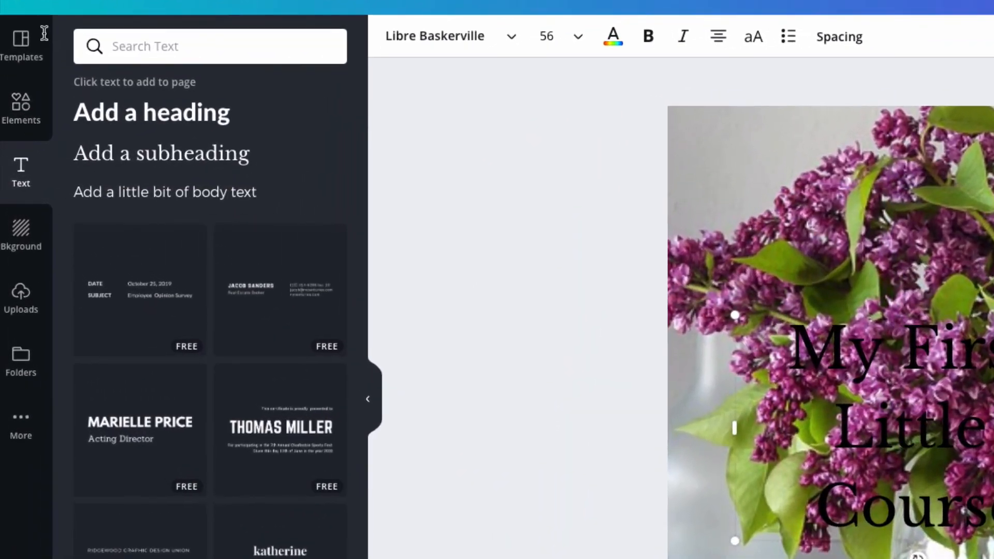
# - Search the elements for "square", add the solid rounded square to the page and reshape it into a smaller, wide rectangle
pyautogui.click(19, 110)
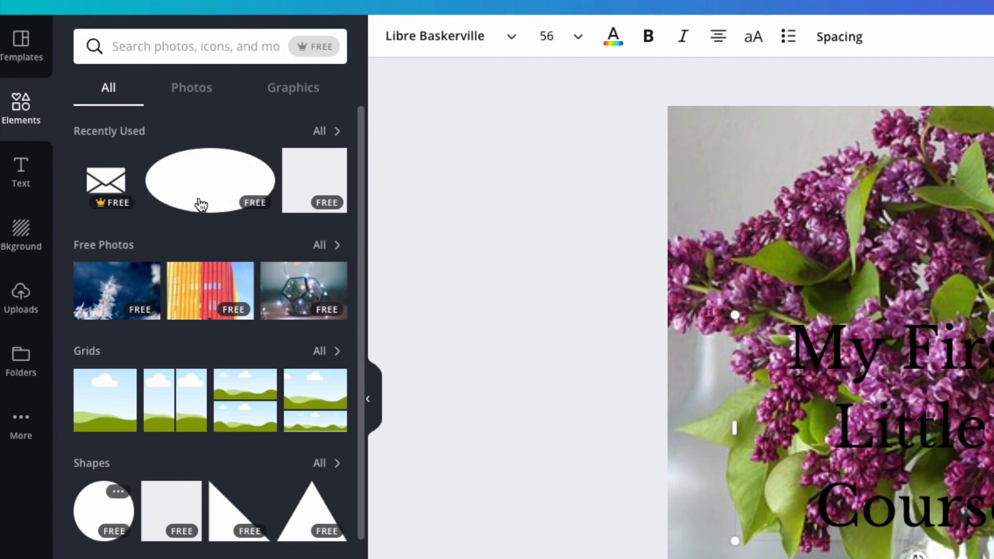
pyautogui.click(206, 48)
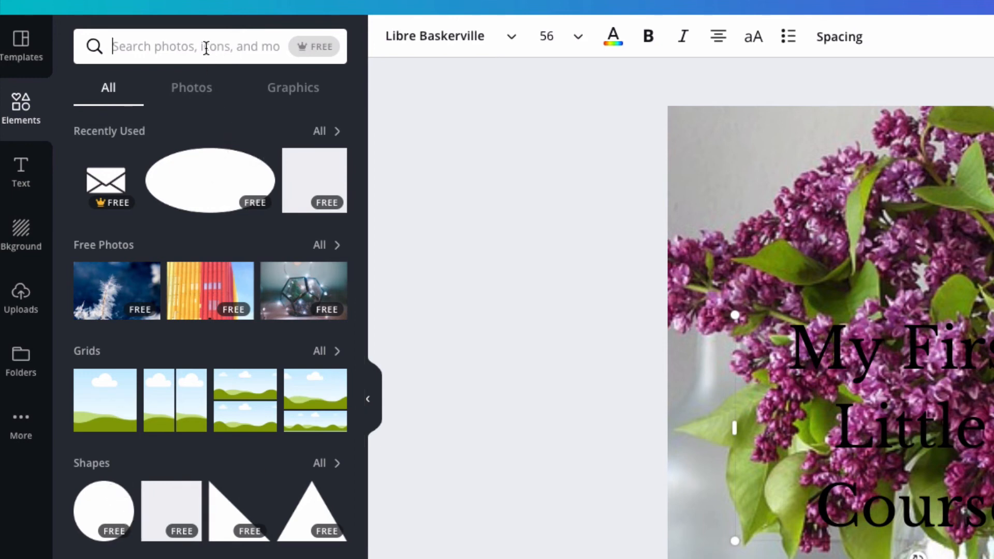
pyautogui.write('s')
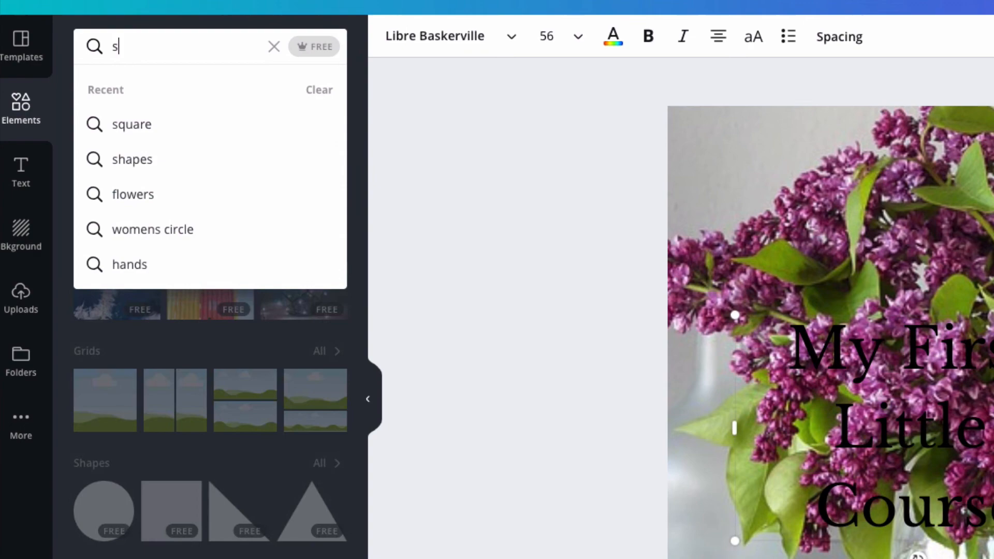
pyautogui.click(160, 125)
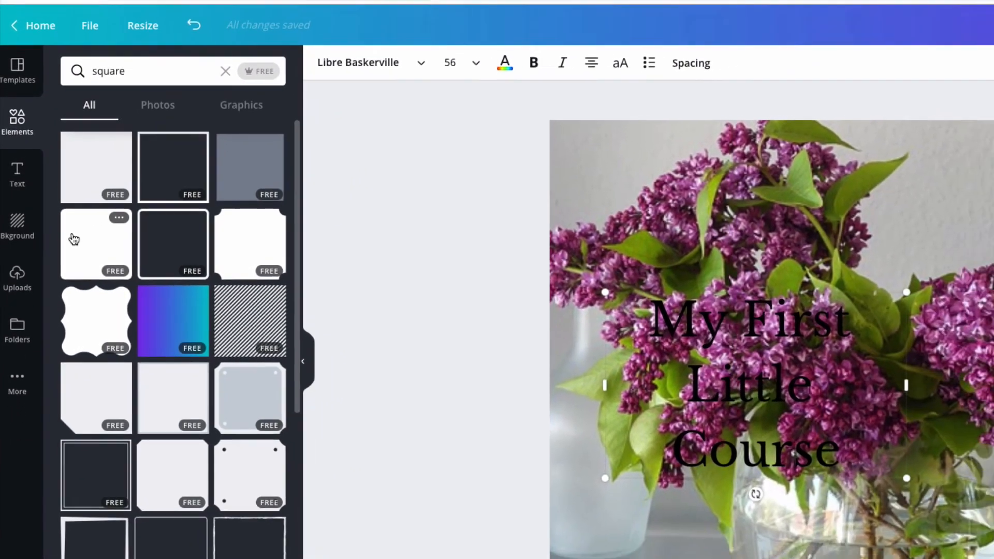
pyautogui.click(90, 250)
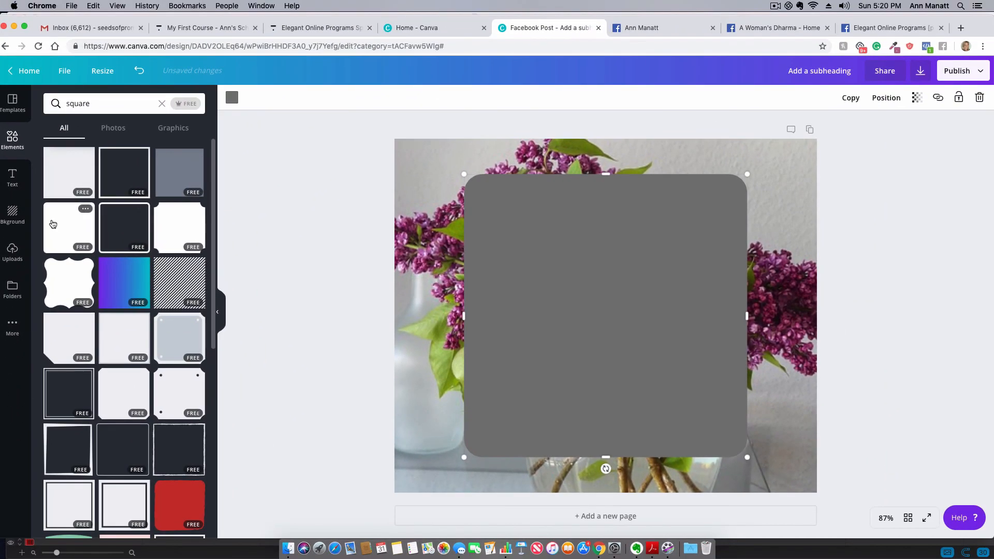
pyautogui.moveTo(747, 172); pyautogui.dragTo(663, 257)
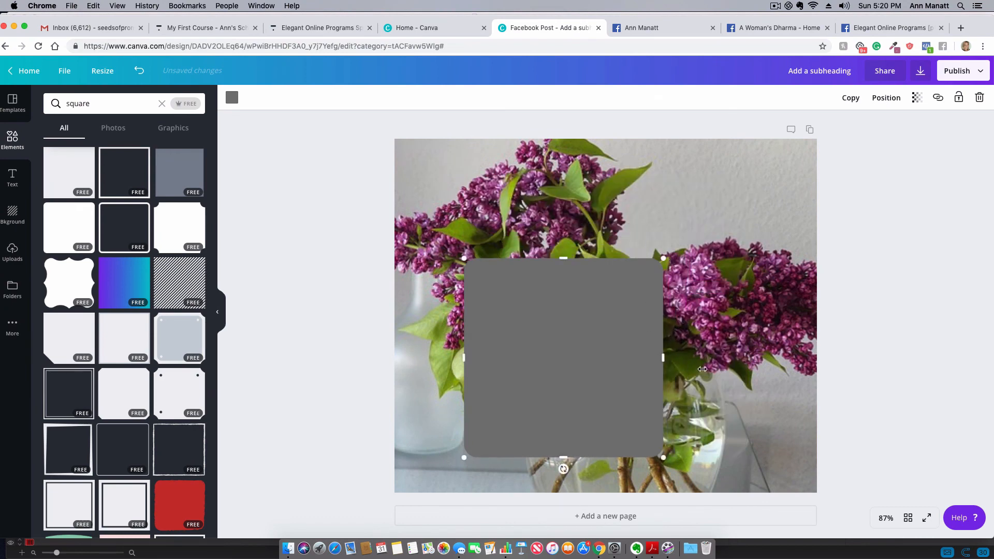
pyautogui.moveTo(702, 369); pyautogui.dragTo(814, 368)
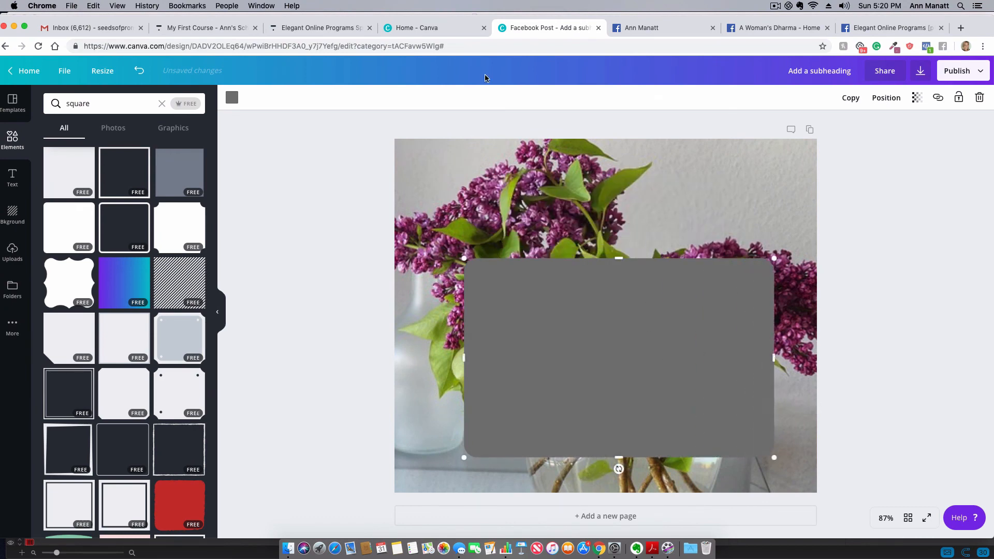
# - Recolour the rounded rectangle white and set its transparency to 59
pyautogui.click(232, 97)
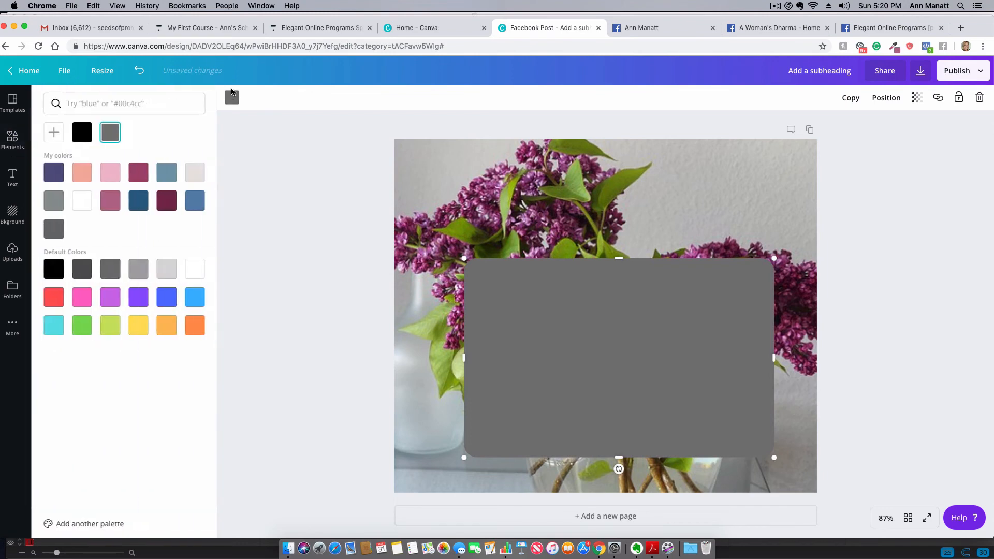
pyautogui.click(80, 200)
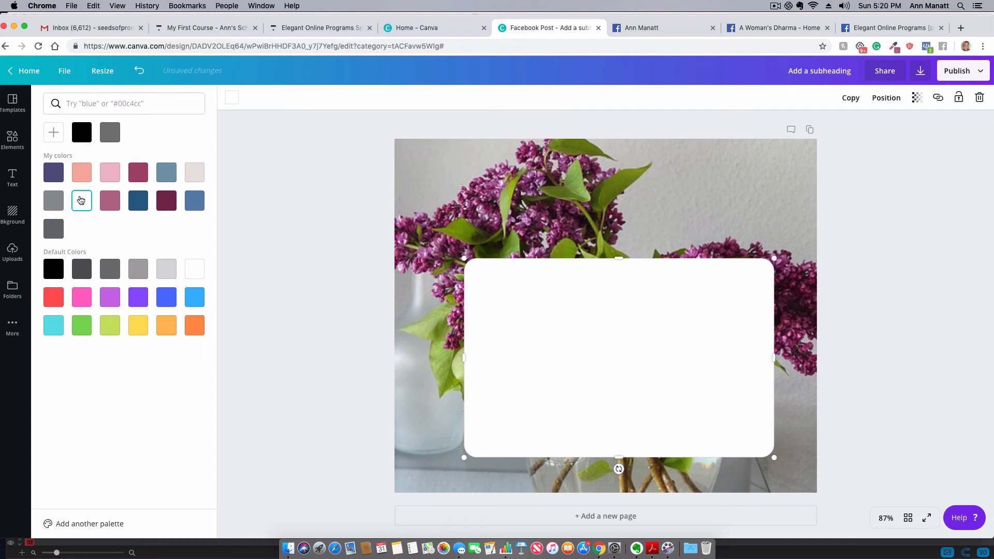
pyautogui.click(917, 98)
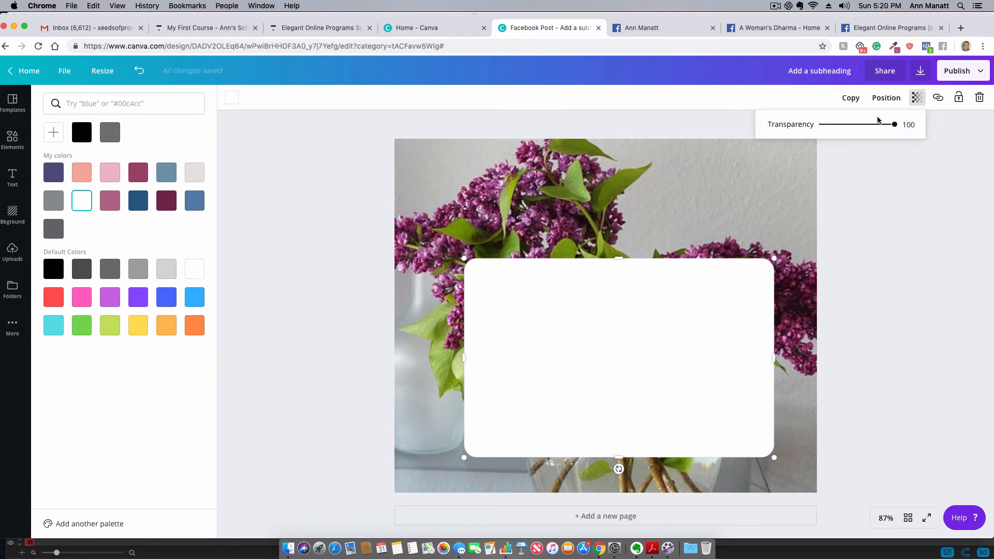
pyautogui.click(857, 124)
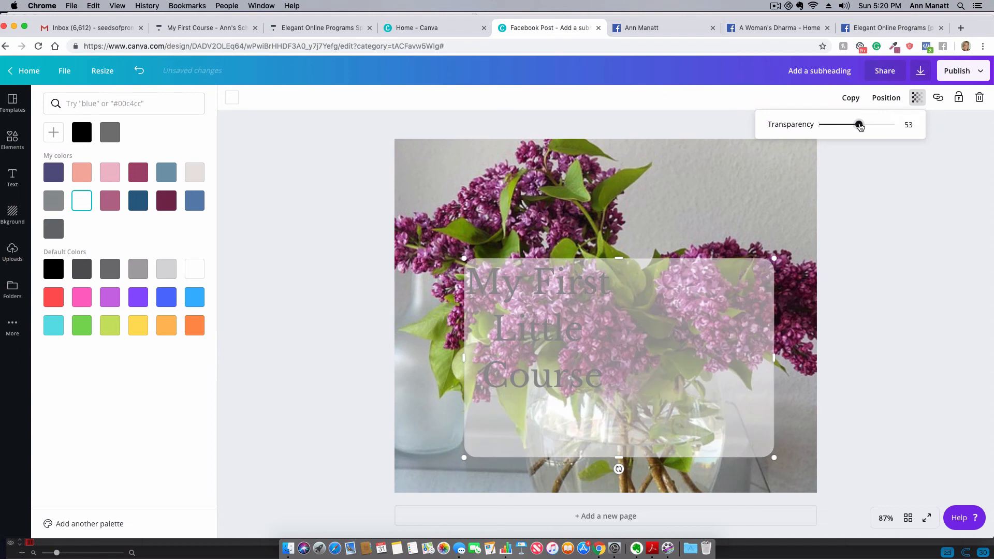
pyautogui.moveTo(860, 126); pyautogui.dragTo(863, 127)
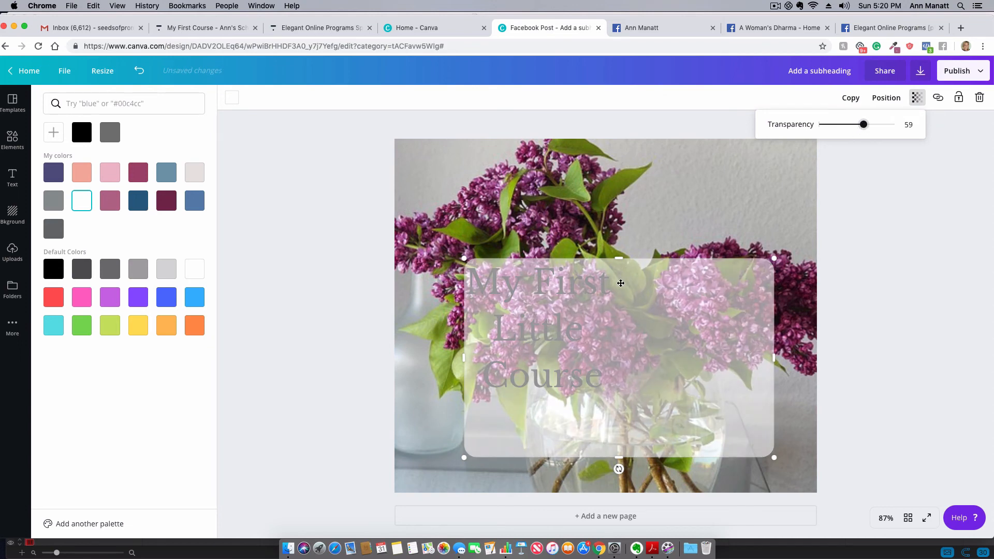
# - Centre the translucent rectangle on the page and send it backward behind the "My First Little Course" text
pyautogui.moveTo(620, 283); pyautogui.dragTo(607, 241)
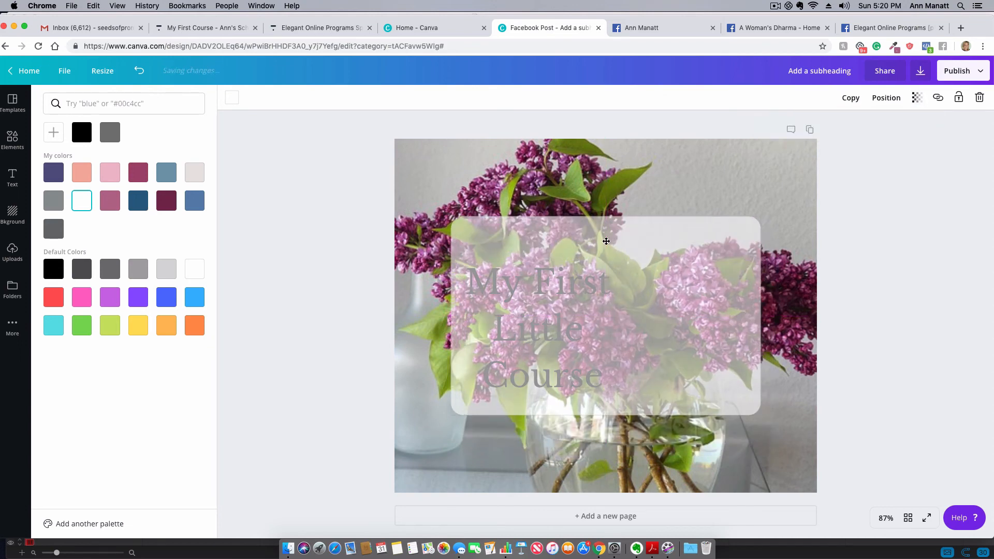
pyautogui.click(887, 100)
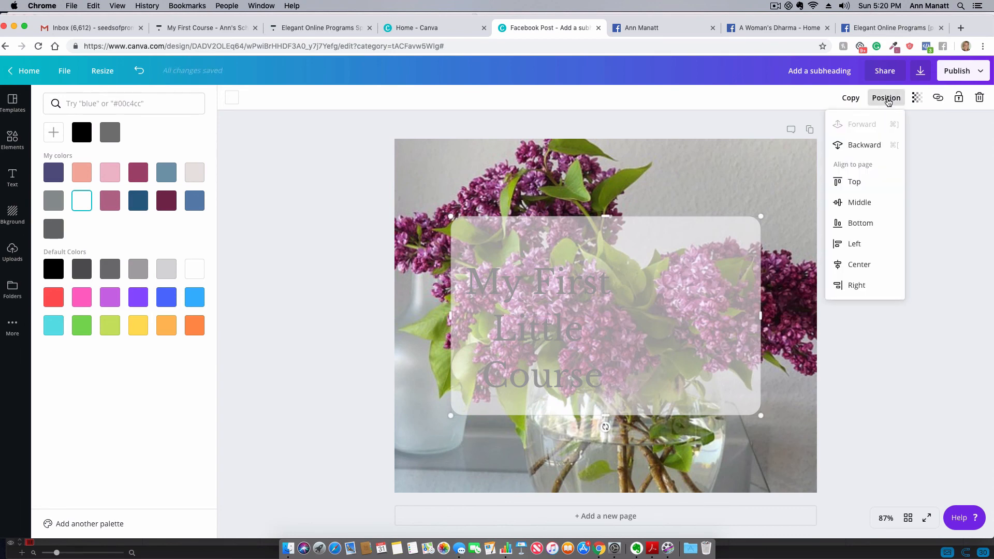
pyautogui.click(864, 144)
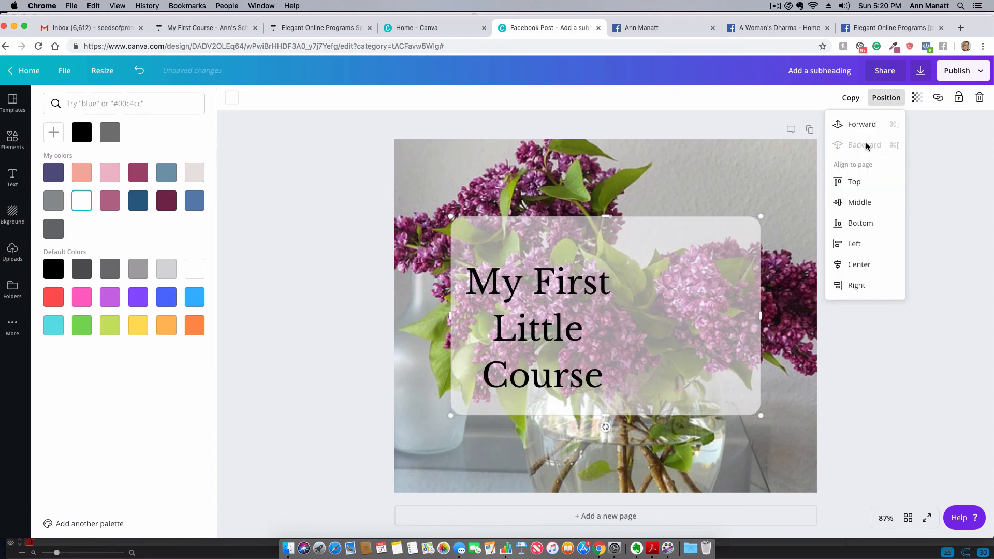
pyautogui.click(596, 262)
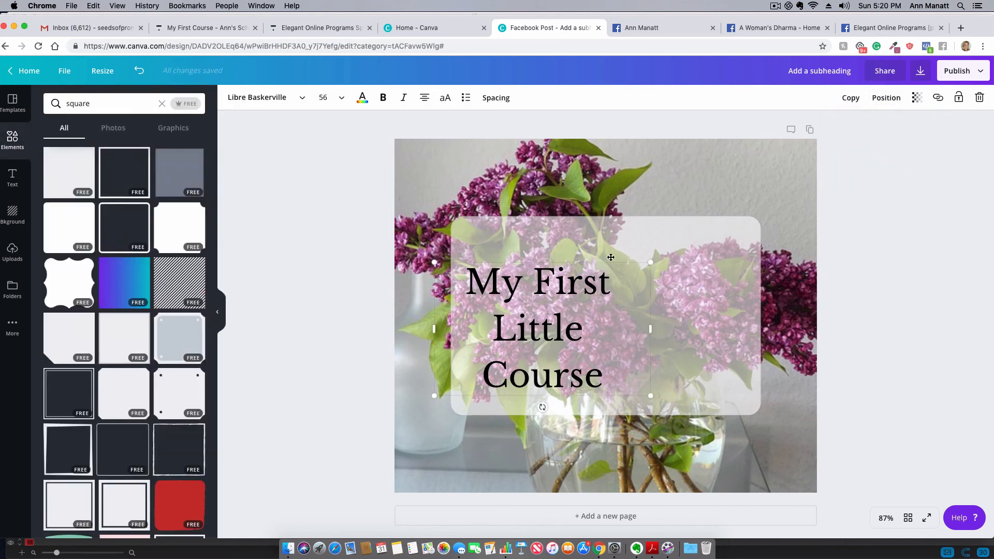
# - Position the "My First Little Course" text over the translucent panel, left-align it and shift it slightly right to balance it within the panel
pyautogui.moveTo(611, 257); pyautogui.dragTo(658, 248)
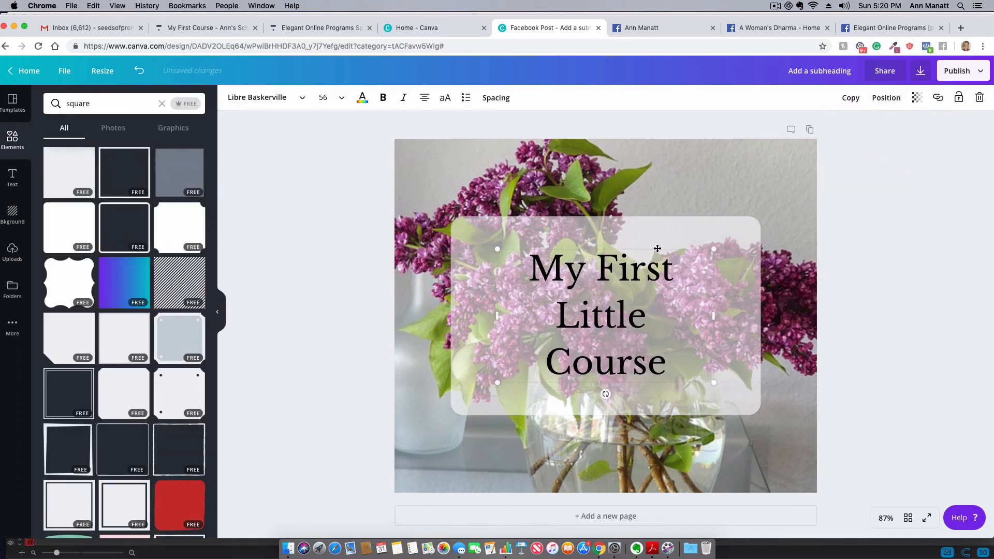
pyautogui.click(424, 97)
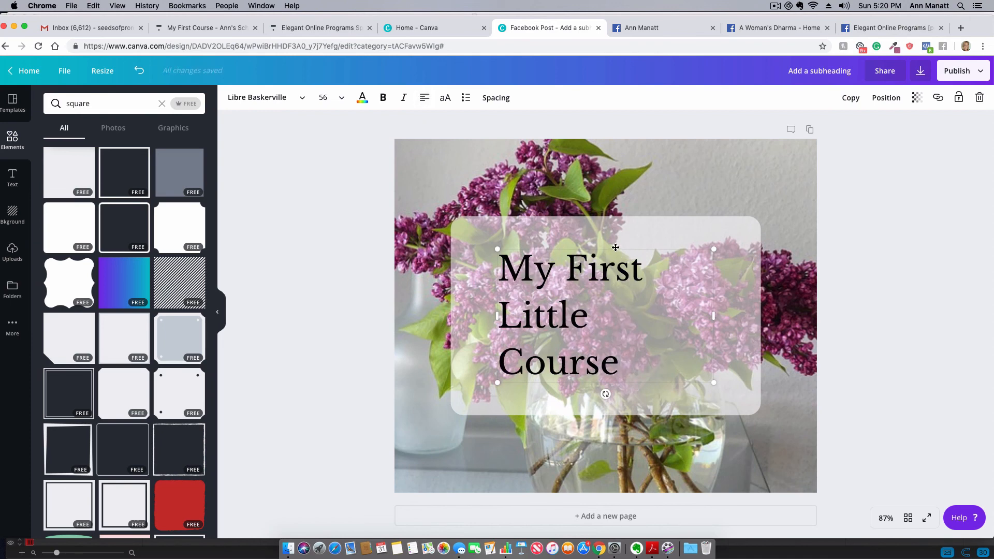
pyautogui.moveTo(616, 249); pyautogui.dragTo(634, 248)
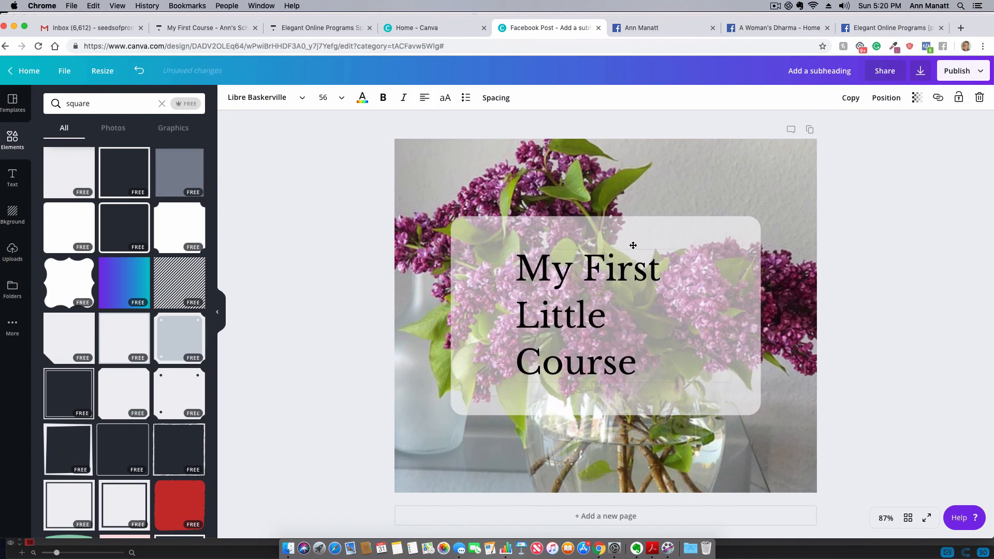
pyautogui.click(892, 273)
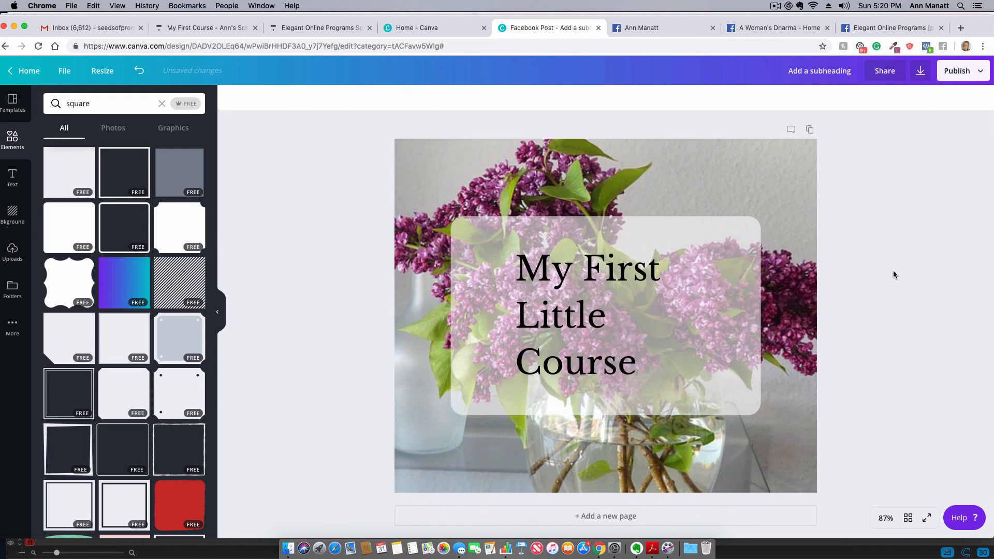
# - View the design's download options and dismiss them without downloading
pyautogui.click(919, 72)
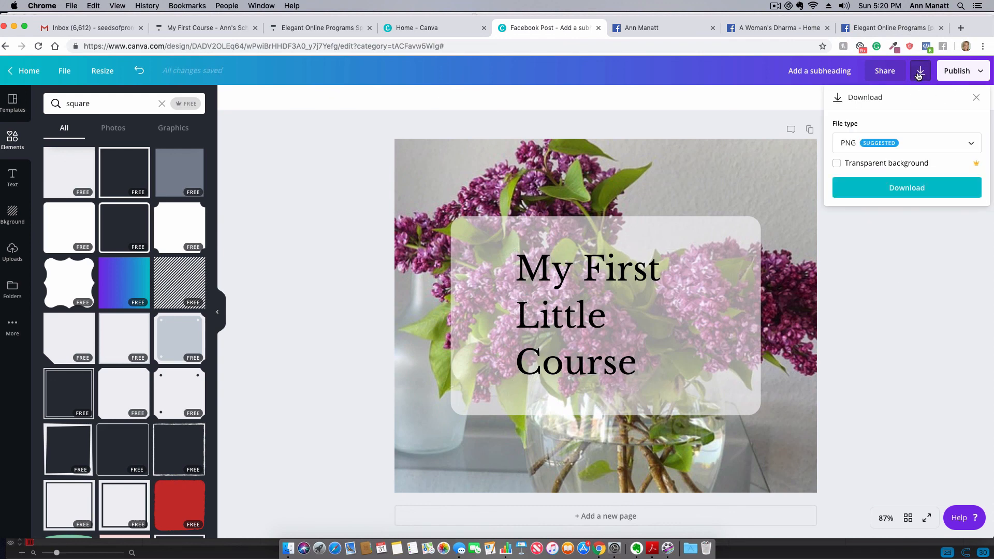
pyautogui.click(873, 297)
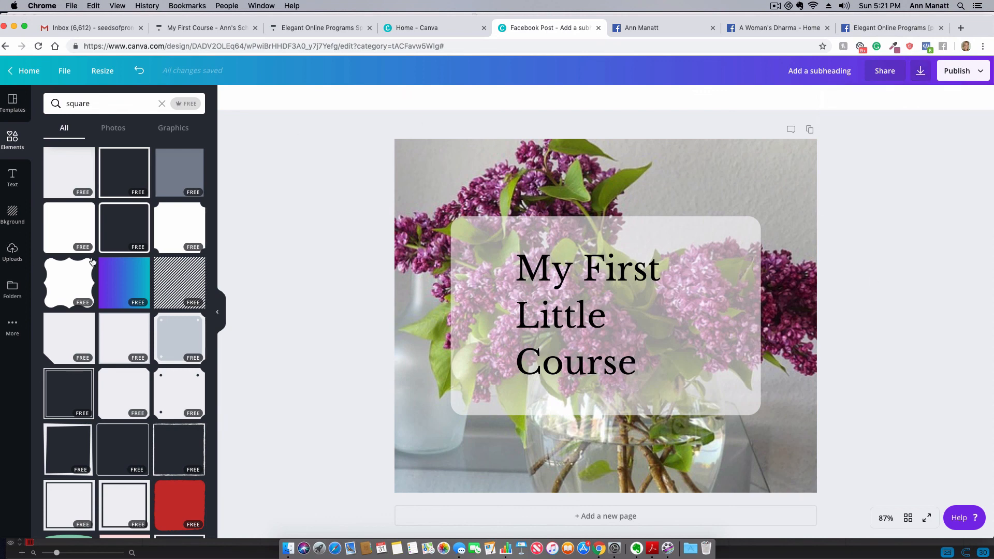